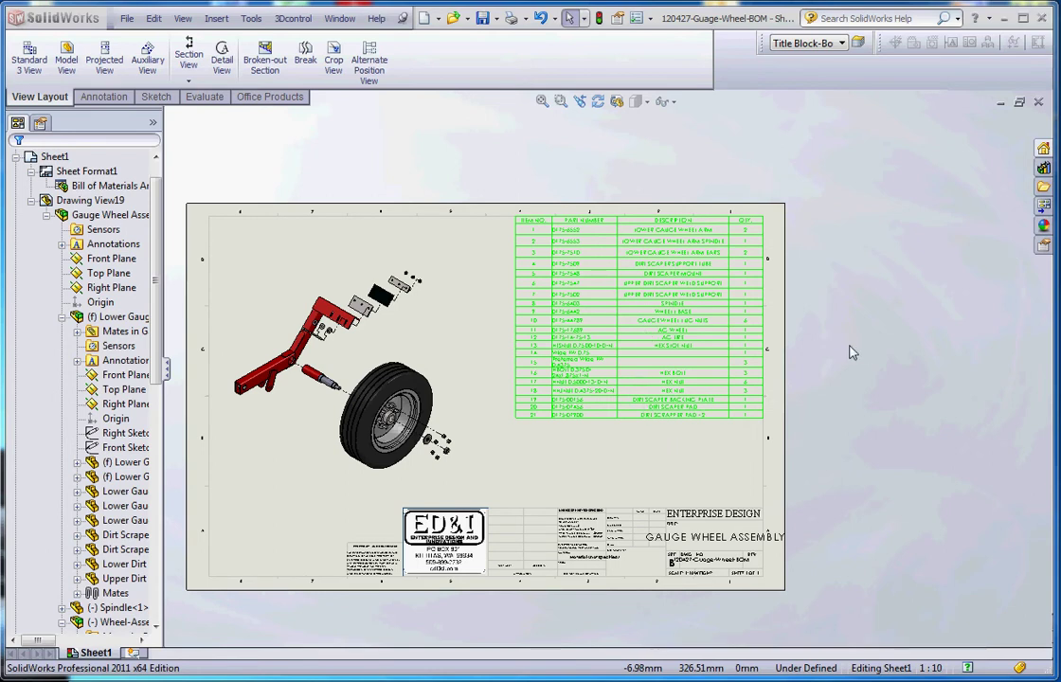
Examine the part numbers and descriptions in the gauge wheel drawing's bill of materials for missing entries
{"action": "key", "text": "z"}
{"action": "scroll", "coordinate": [592, 374], "scroll_direction": "down", "scroll_amount": 5}
{"action": "key", "text": "f"}
{"action": "scroll", "coordinate": [606, 360], "scroll_direction": "down", "scroll_amount": 5}
{"action": "left_click", "coordinate": [579, 268]}
{"action": "scroll", "coordinate": [652, 327], "scroll_direction": "down", "scroll_amount": 1}
{"action": "scroll", "coordinate": [568, 426], "scroll_direction": "up", "scroll_amount": 1}
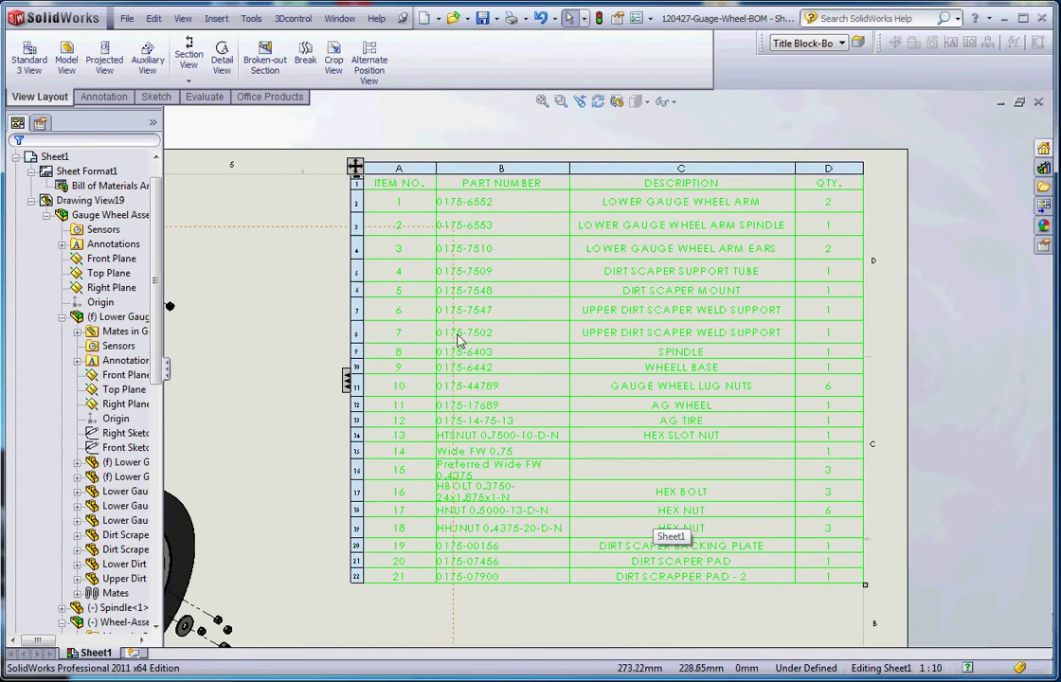
{"action": "left_click", "coordinate": [464, 597]}
{"action": "left_click", "coordinate": [411, 464]}
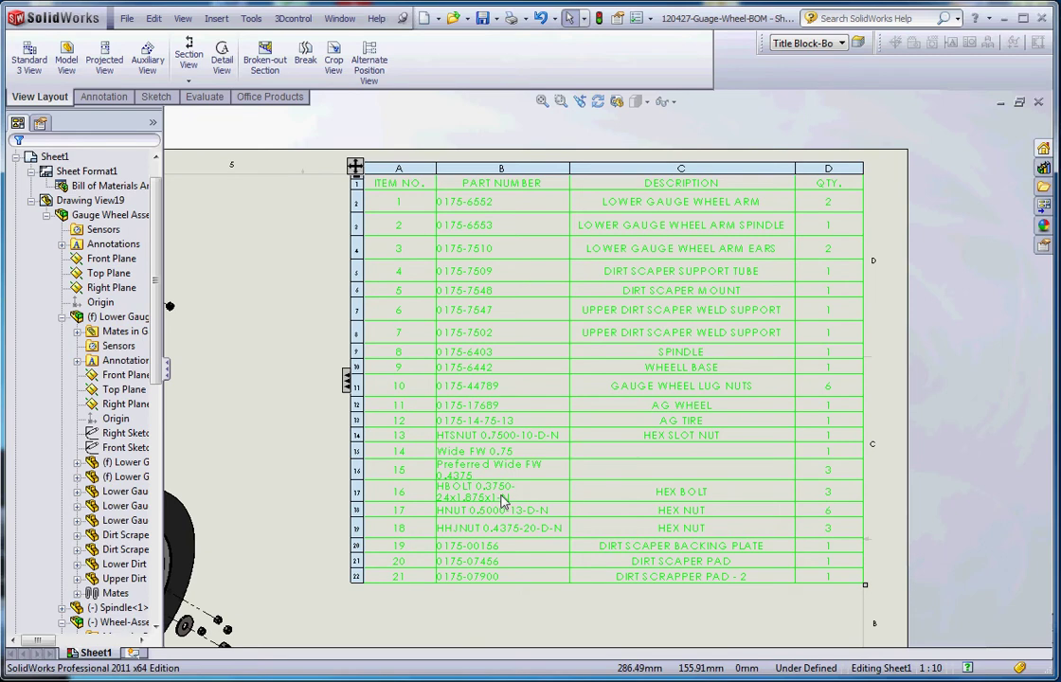
Try to edit item 10's part number directly in the bill of materials and check the hardware part number cells
{"action": "double_click", "coordinate": [505, 388]}
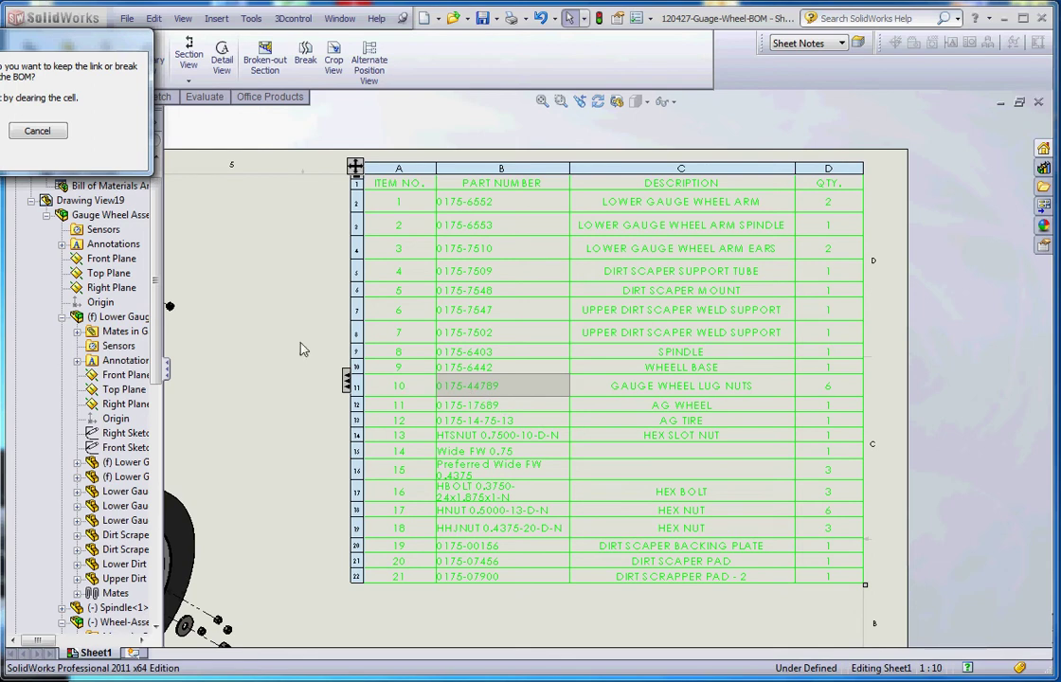
{"action": "left_click", "coordinate": [40, 131]}
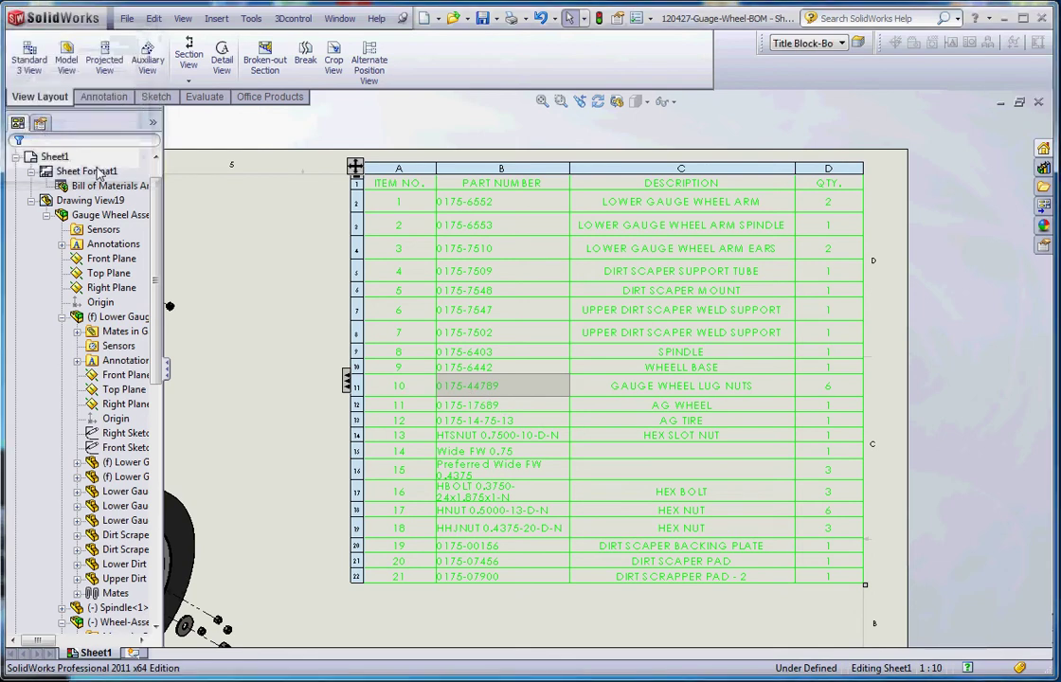
{"action": "left_click", "coordinate": [494, 471]}
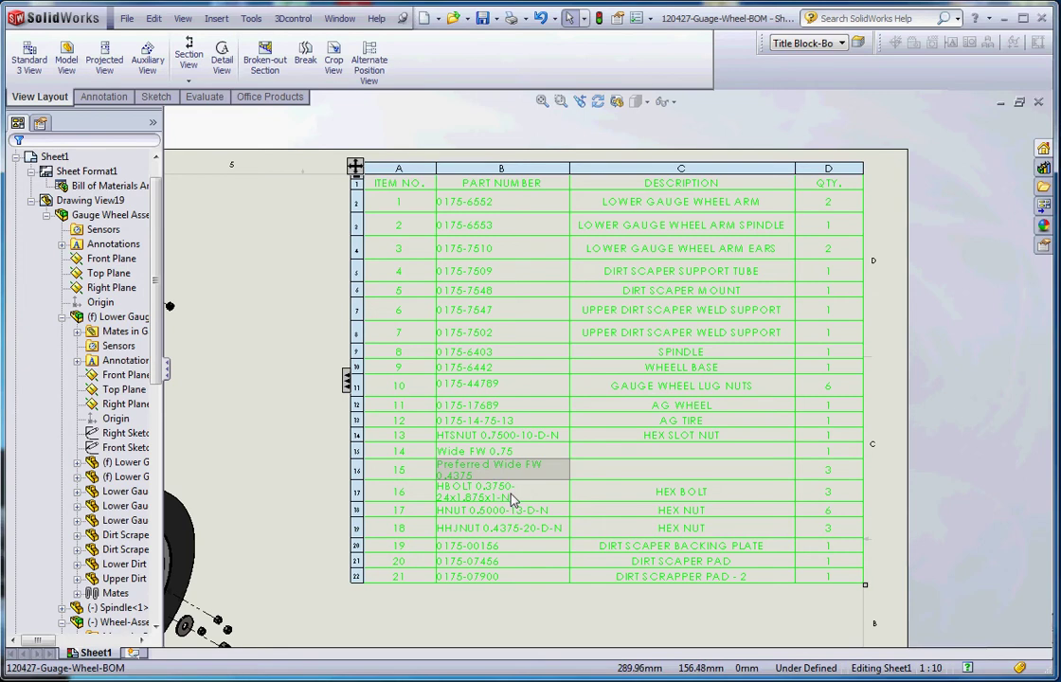
{"action": "left_click", "coordinate": [508, 485]}
{"action": "left_click", "coordinate": [483, 509]}
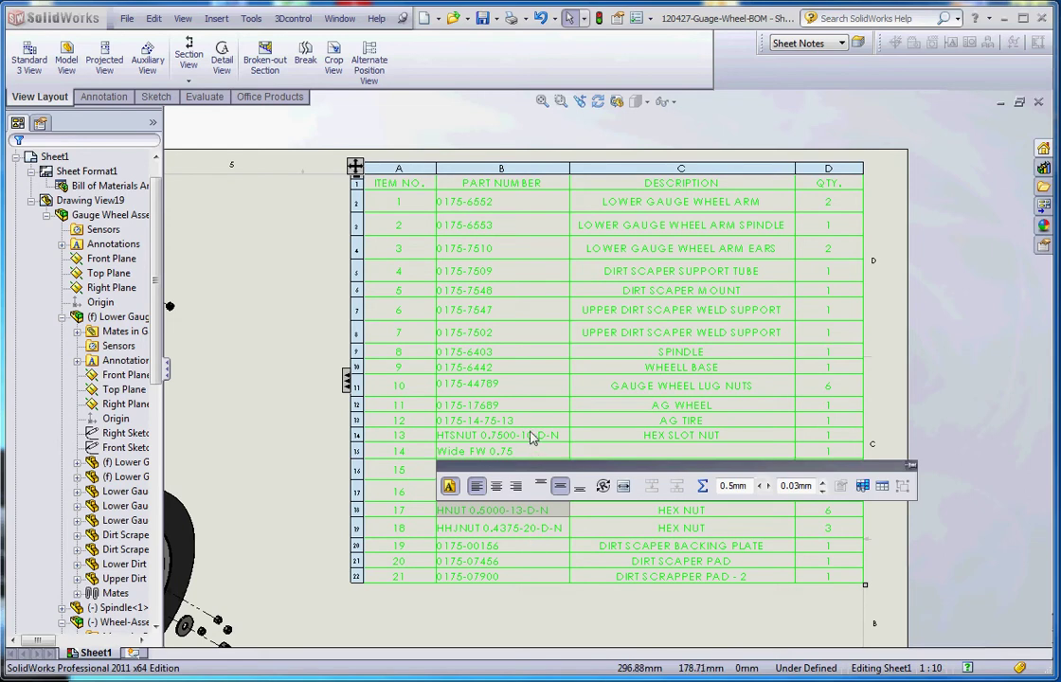
{"action": "left_click", "coordinate": [532, 435]}
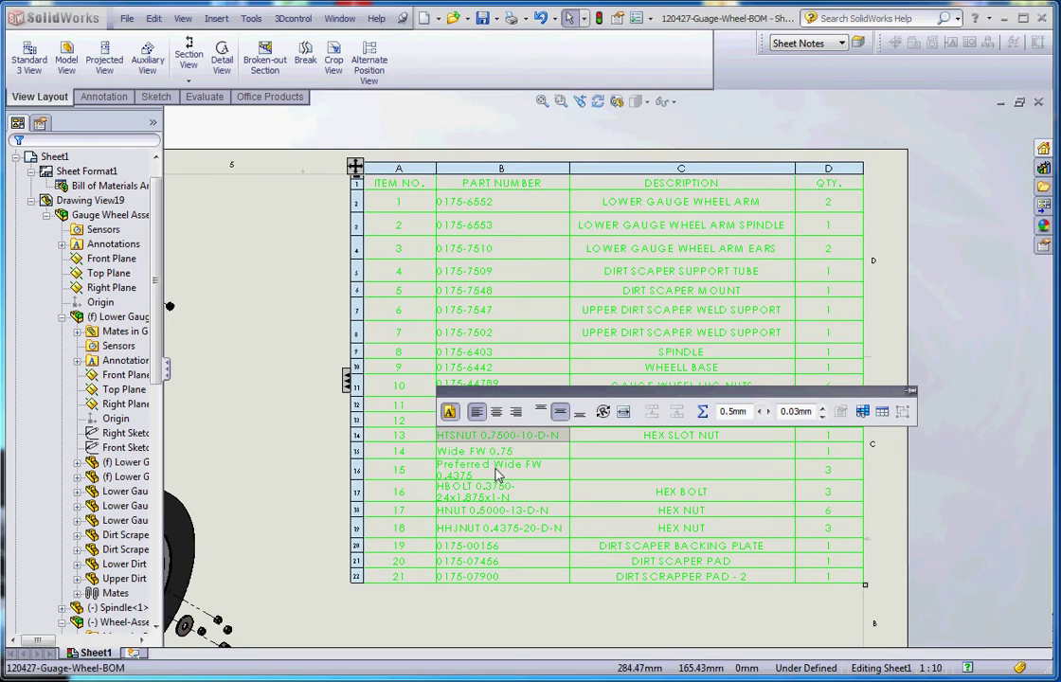
Open the flat washer type a wide part from item 15 of the bill of materials and bring up its file properties
{"action": "right_click", "coordinate": [687, 475]}
{"action": "left_click", "coordinate": [772, 525]}
{"action": "left_click", "coordinate": [641, 257]}
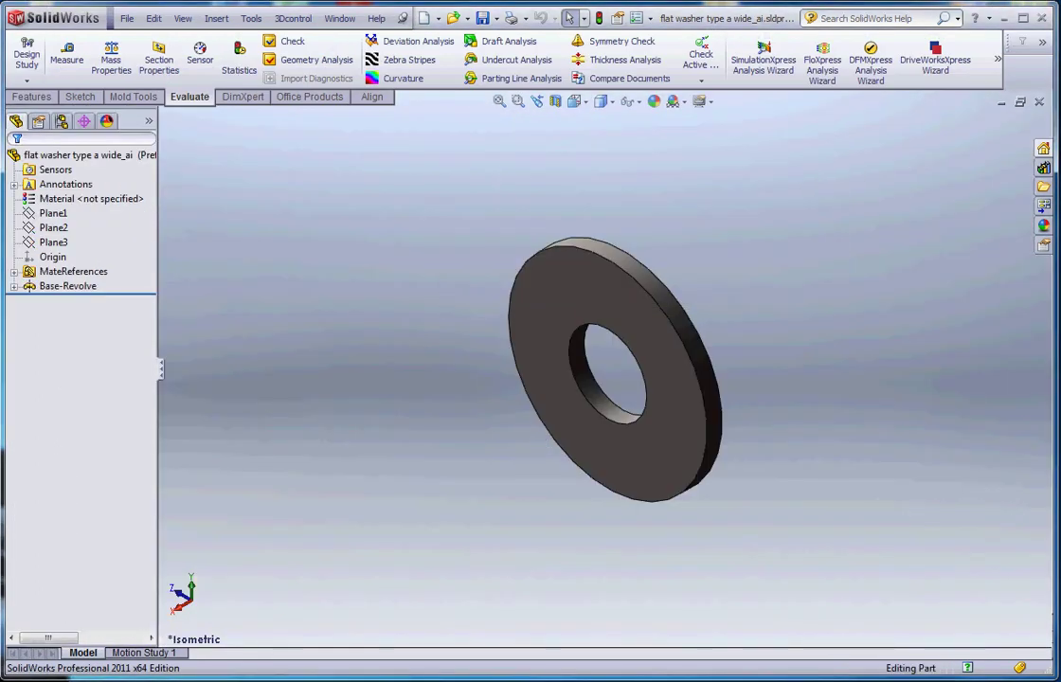
{"action": "left_click", "coordinate": [122, 19]}
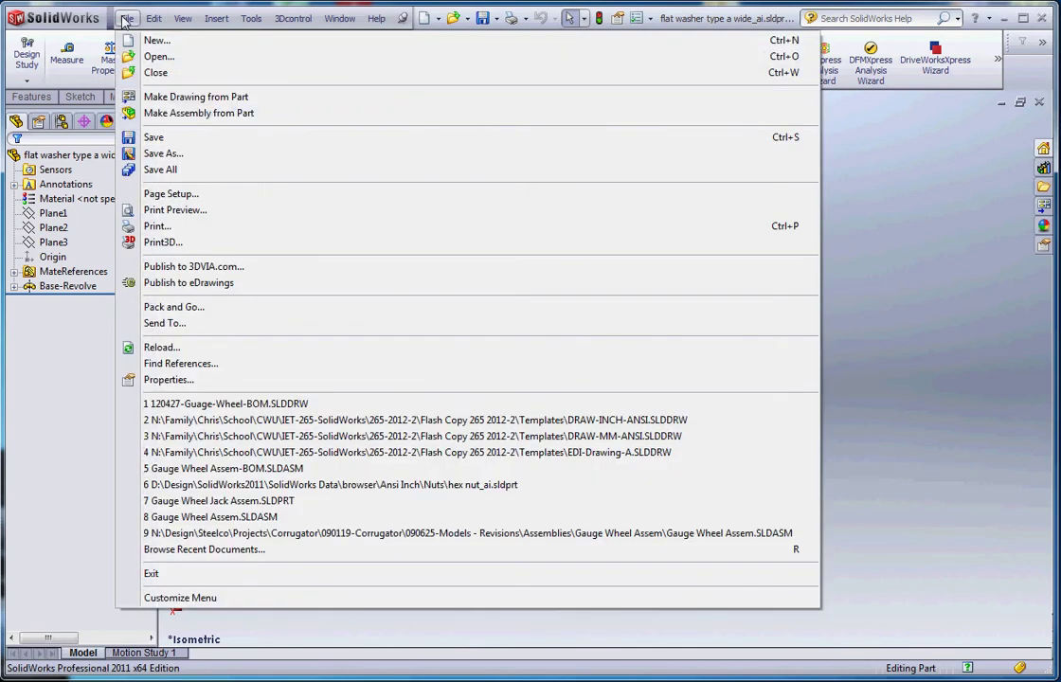
{"action": "left_click", "coordinate": [218, 380]}
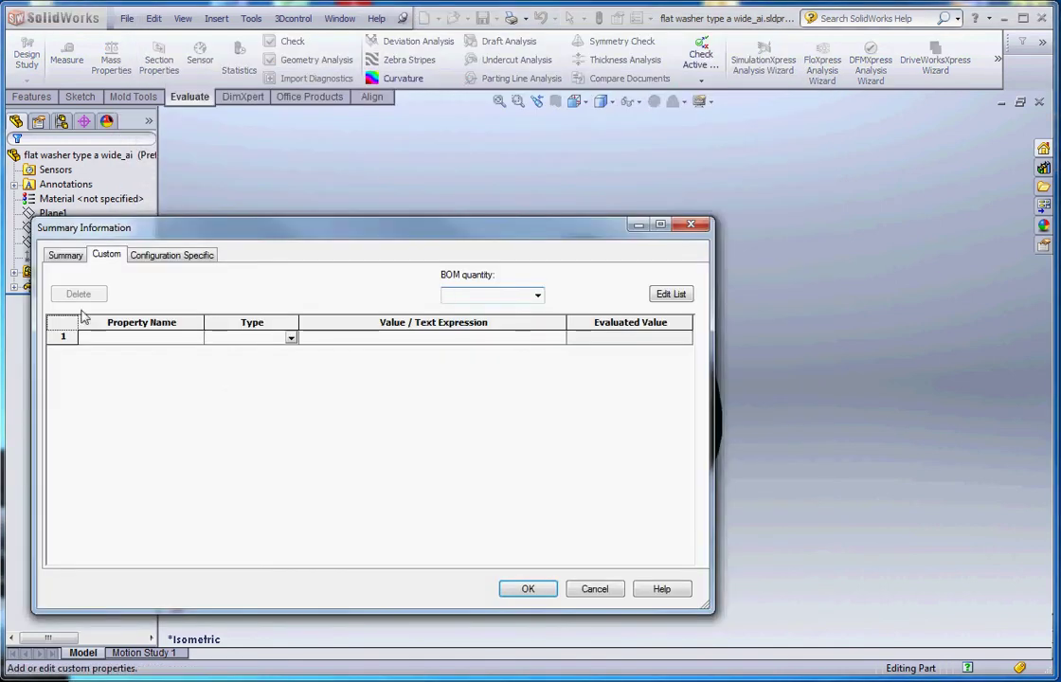
Add a custom Description property of type Text with the value FLAT WASHER to the type a wide washer
{"action": "left_click", "coordinate": [154, 339]}
{"action": "left_click", "coordinate": [196, 338]}
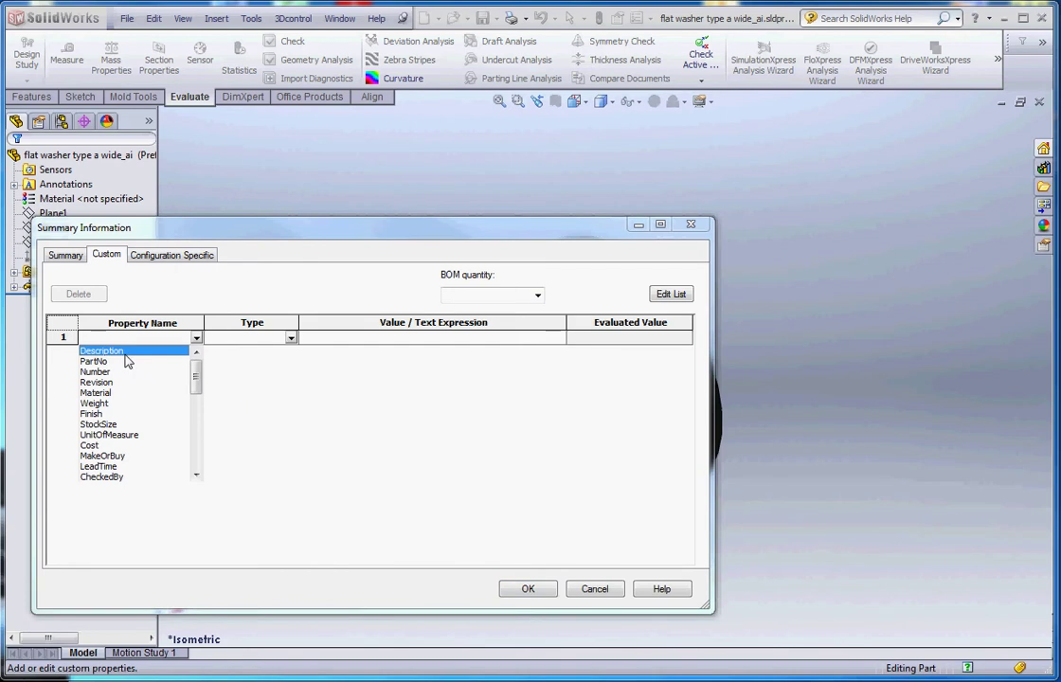
{"action": "left_click", "coordinate": [95, 352]}
{"action": "left_click", "coordinate": [352, 341]}
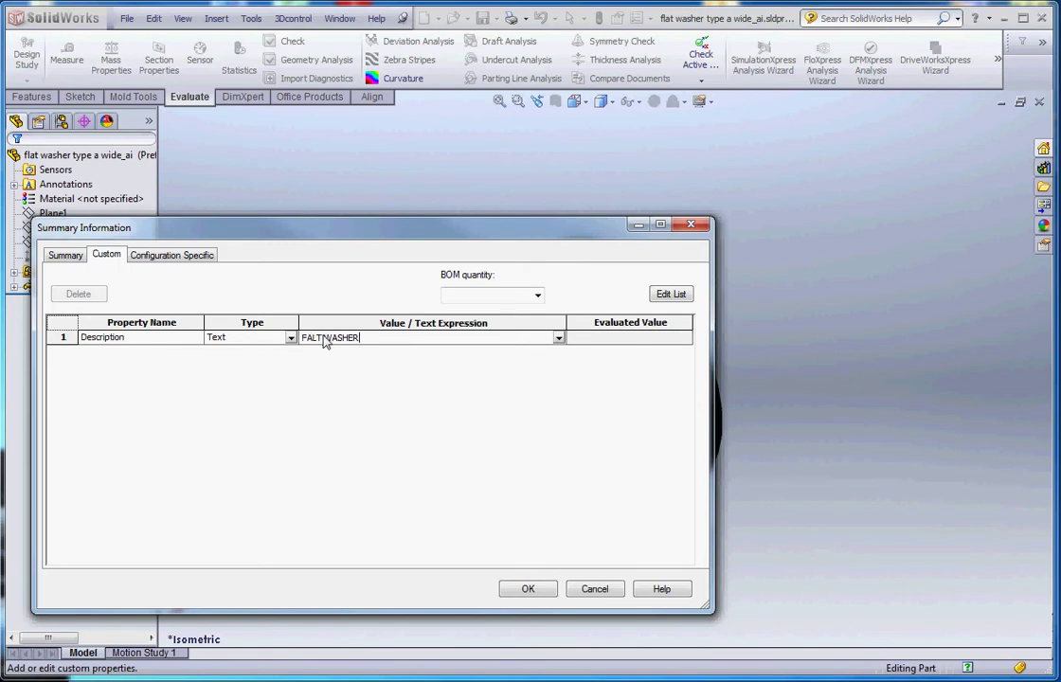
{"action": "key", "text": "BackSpace"}
{"action": "key", "text": "BackSpace"}
{"action": "key", "text": "BackSpace"}
{"action": "key", "text": "BackSpace"}
{"action": "type", "text": "FLAT"}
{"action": "left_click", "coordinate": [197, 340]}
{"action": "mouse_move", "coordinate": [194, 360]}
{"action": "left_mouse_down"}
{"action": "mouse_move", "coordinate": [196, 469]}
{"action": "mouse_move", "coordinate": [194, 364]}
{"action": "left_mouse_up"}
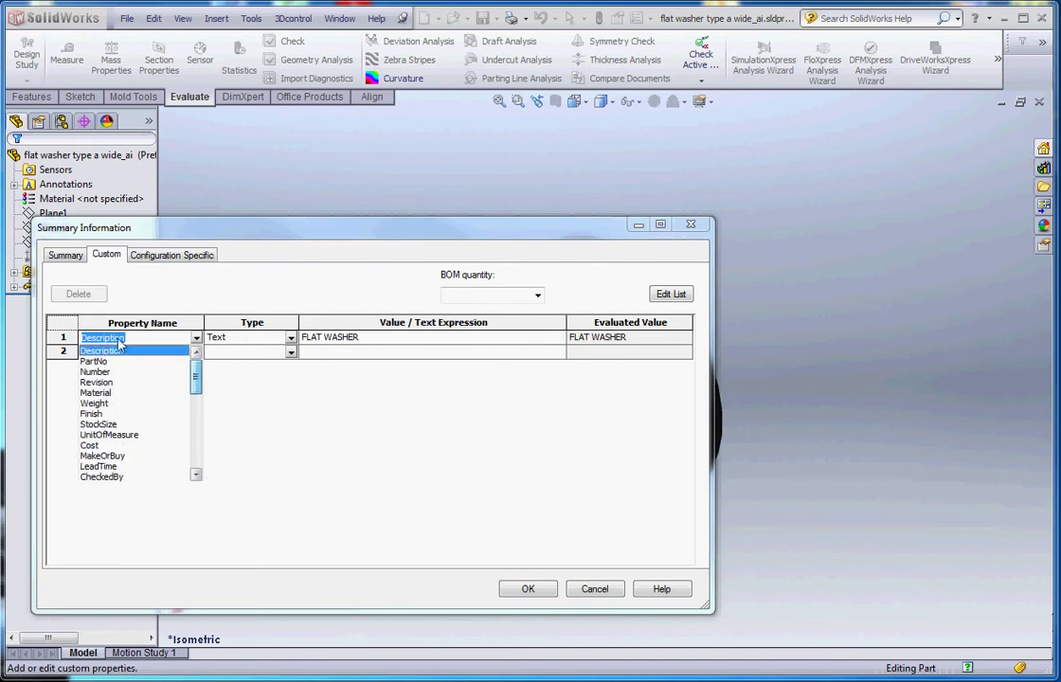
{"action": "left_click", "coordinate": [265, 342]}
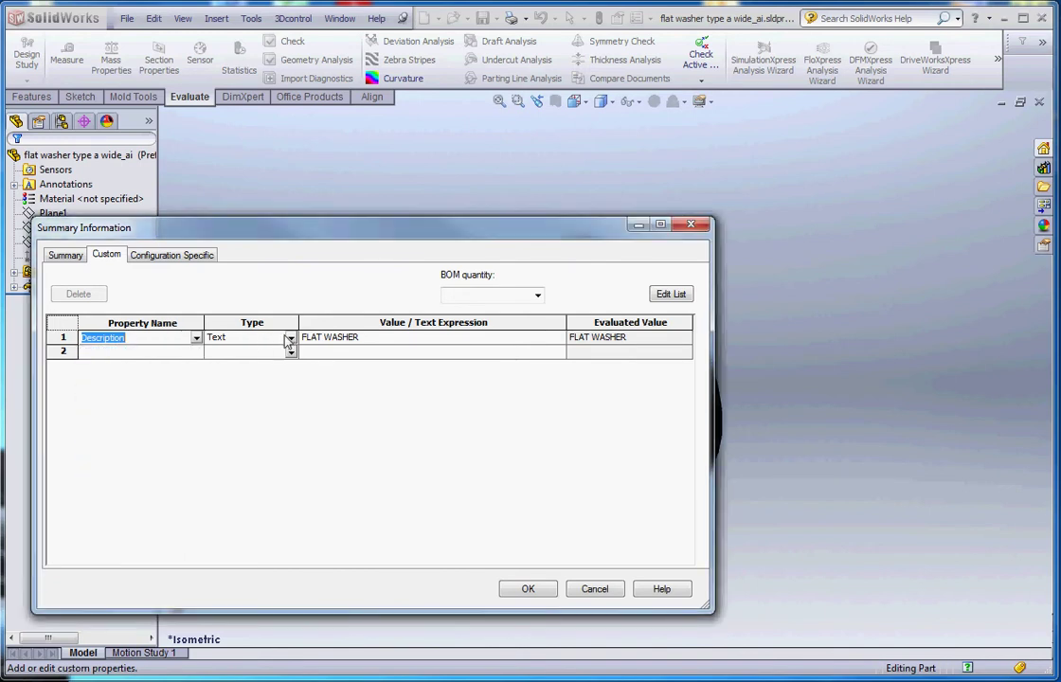
{"action": "left_click", "coordinate": [291, 340]}
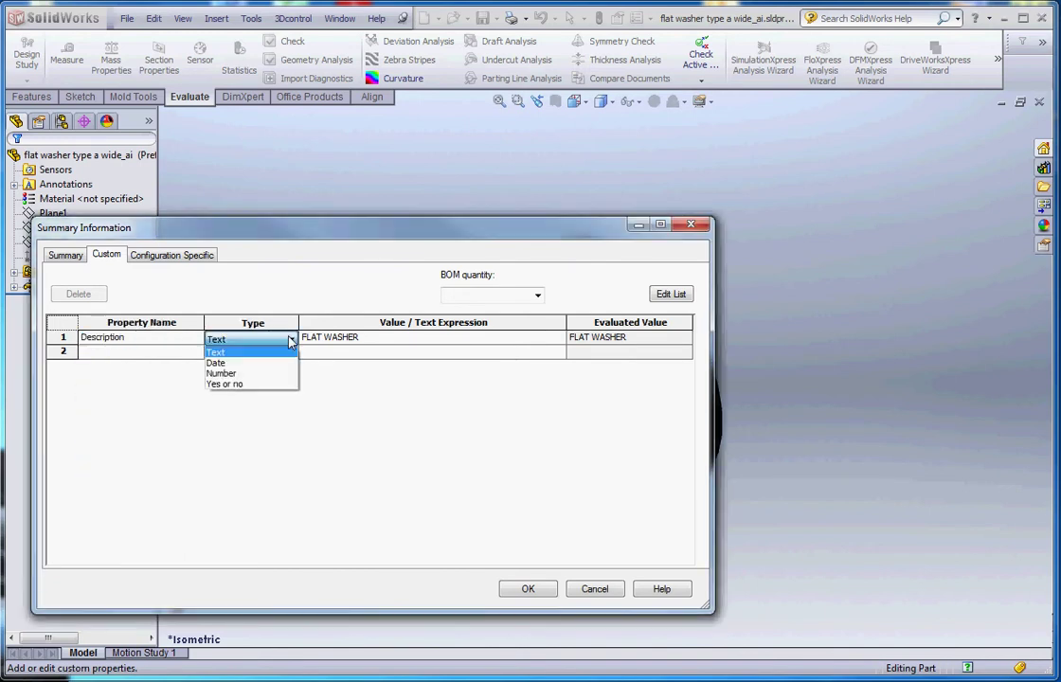
{"action": "left_click", "coordinate": [291, 343]}
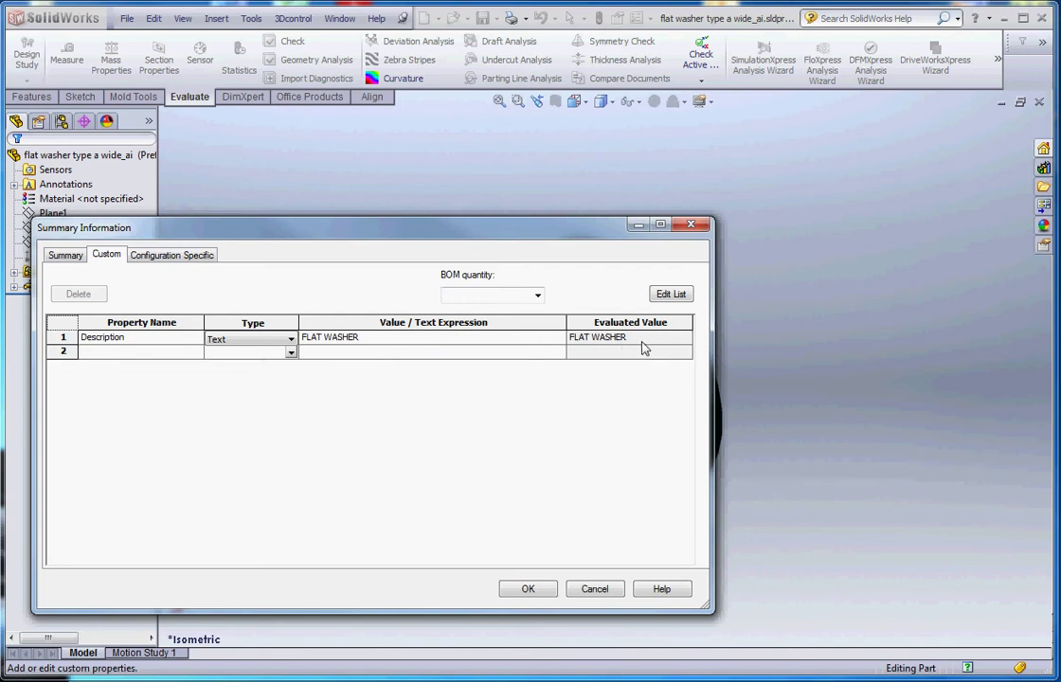
Apply the properties and close the type a washer part, and rebuild the drawing to update item 15's description
{"action": "left_click", "coordinate": [542, 589]}
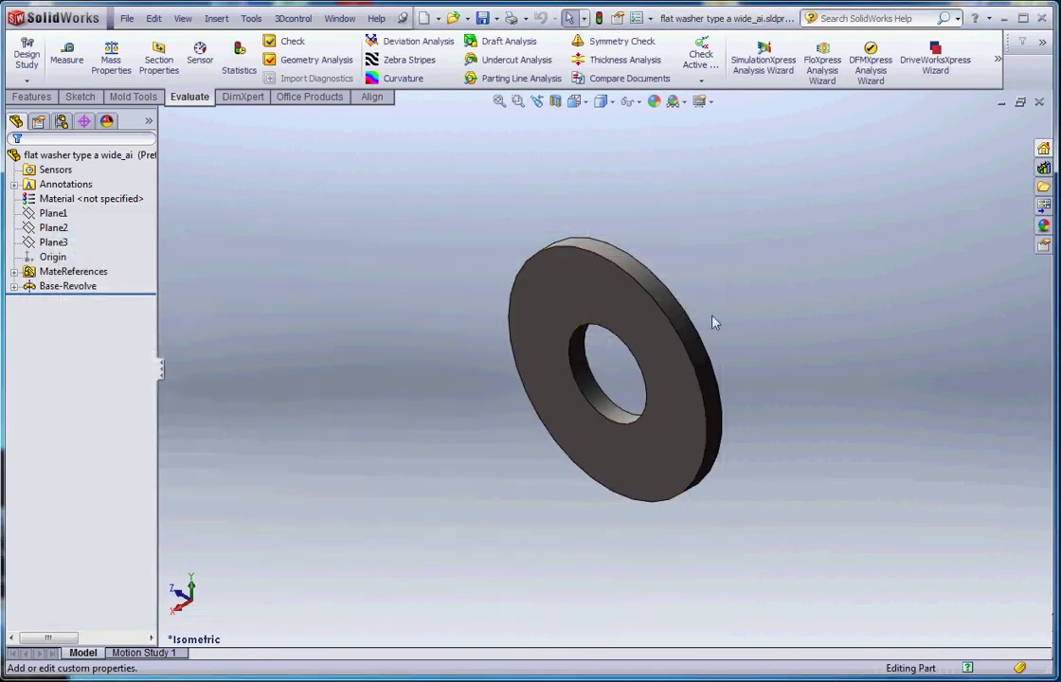
{"action": "left_click", "coordinate": [1038, 102]}
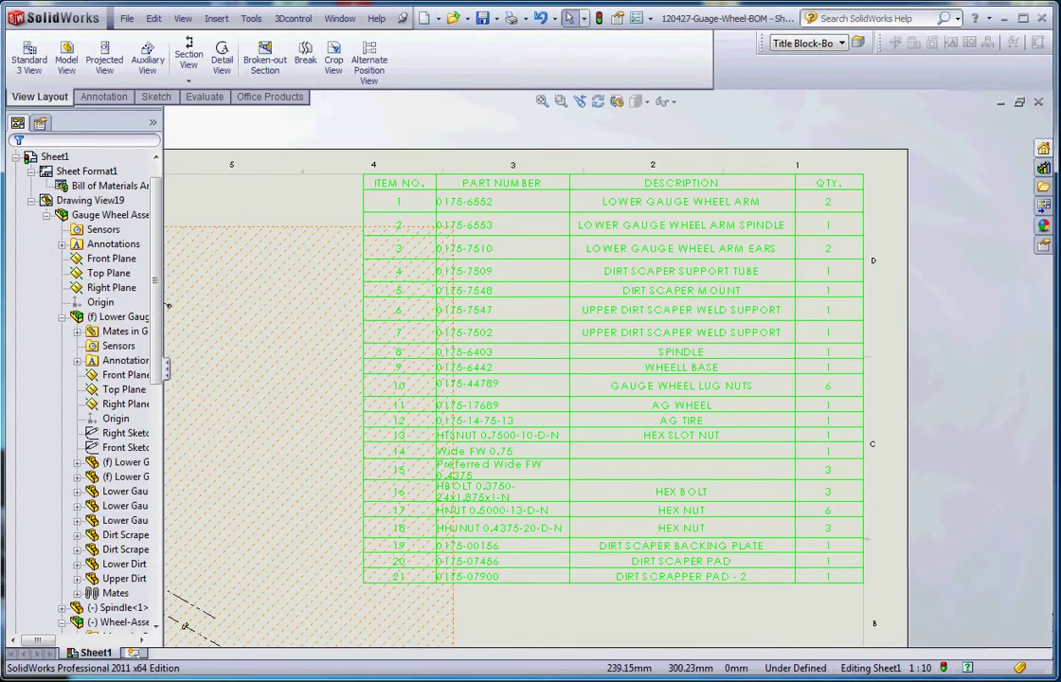
{"action": "key", "text": "f"}
{"action": "scroll", "coordinate": [532, 368], "scroll_direction": "up", "scroll_amount": 3}
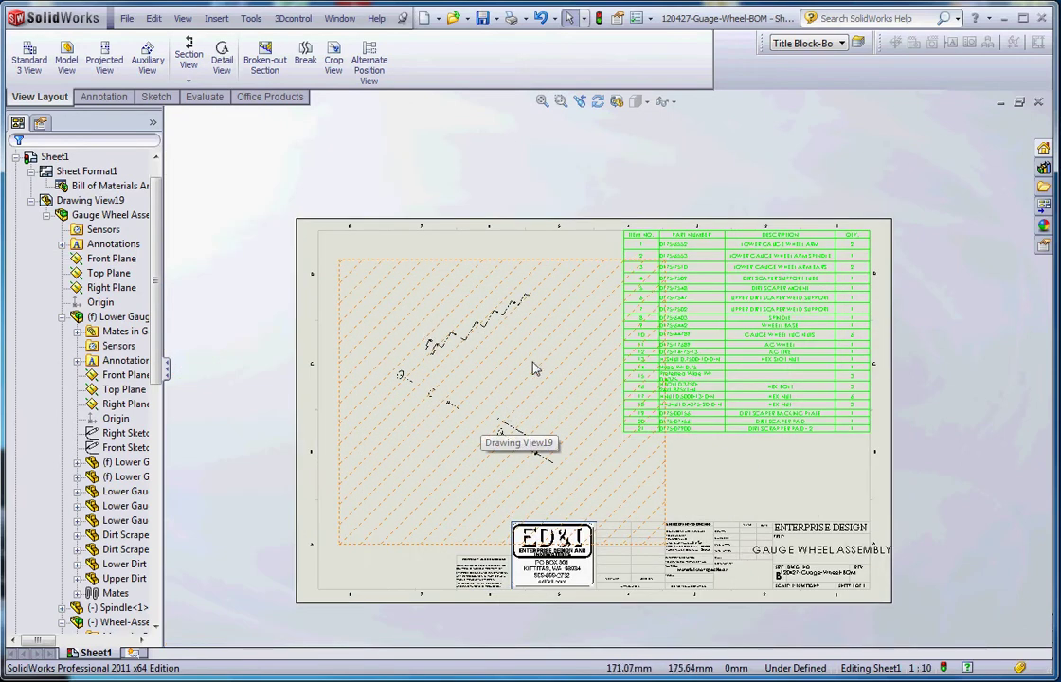
{"action": "left_click", "coordinate": [602, 19]}
{"action": "scroll", "coordinate": [509, 363], "scroll_direction": "down", "scroll_amount": 2}
{"action": "scroll", "coordinate": [580, 332], "scroll_direction": "up", "scroll_amount": 4}
{"action": "scroll", "coordinate": [701, 417], "scroll_direction": "up", "scroll_amount": 3}
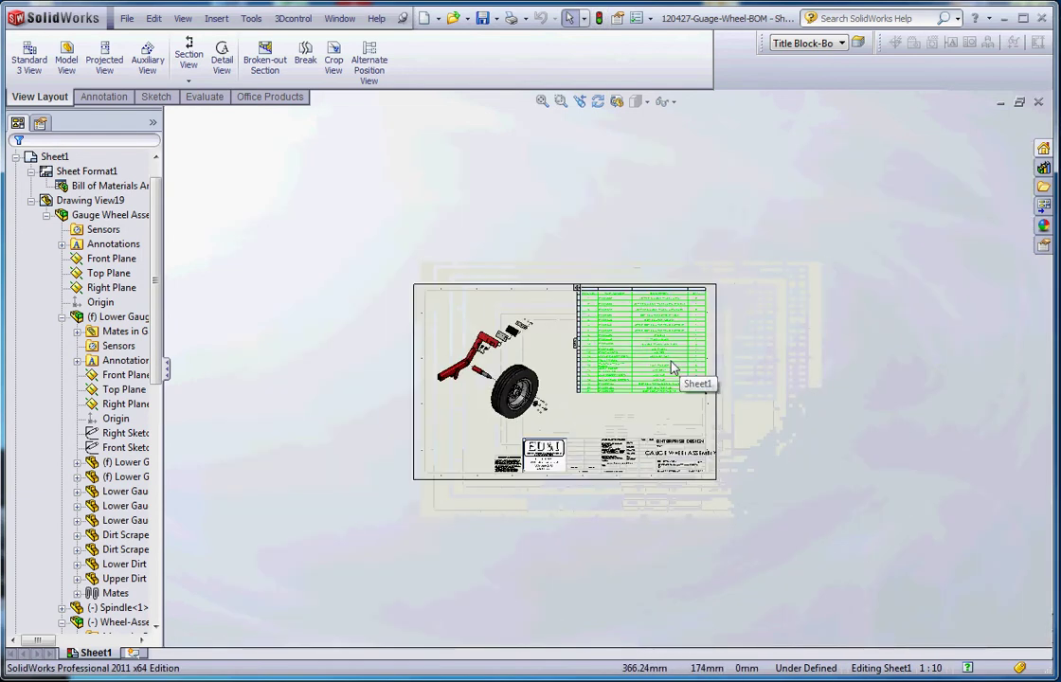
{"action": "scroll", "coordinate": [661, 374], "scroll_direction": "down", "scroll_amount": 5}
{"action": "scroll", "coordinate": [651, 379], "scroll_direction": "down", "scroll_amount": 2}
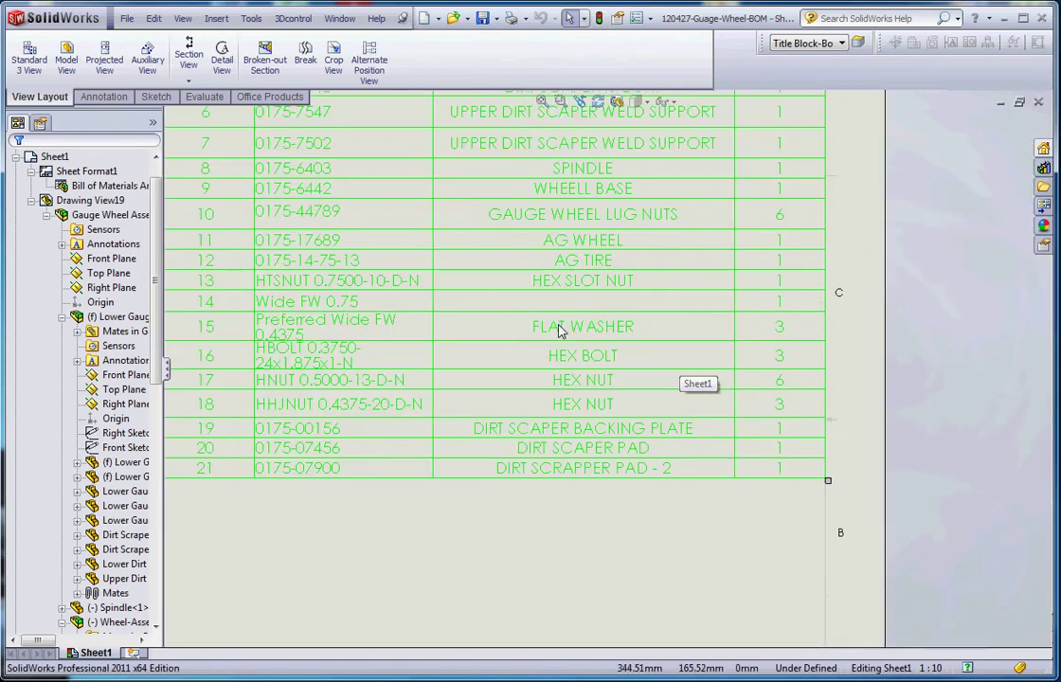
Open the flat washer type b wide part from item 14 of the bill of materials and bring up its file properties
{"action": "right_click", "coordinate": [493, 301]}
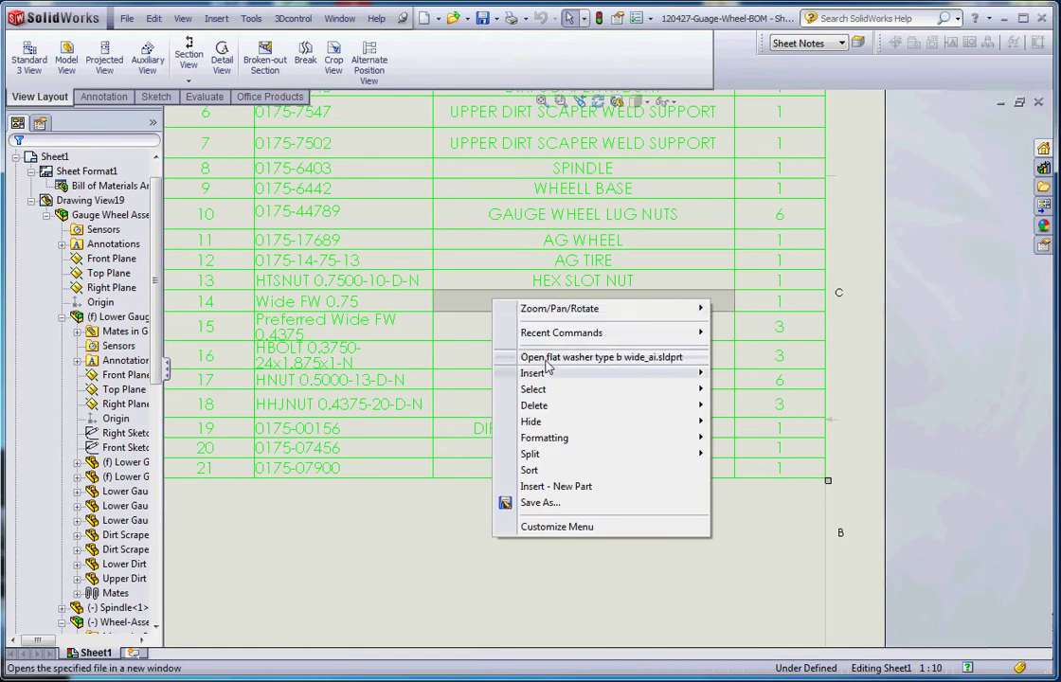
{"action": "left_click", "coordinate": [551, 357]}
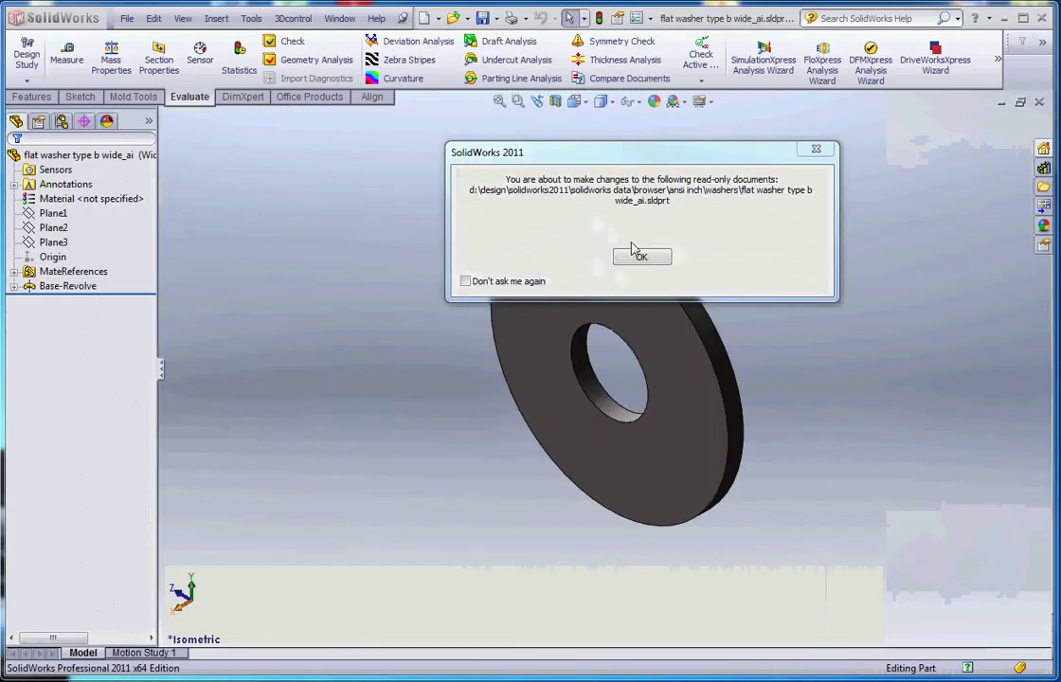
{"action": "left_click", "coordinate": [641, 257]}
{"action": "left_click", "coordinate": [127, 18]}
{"action": "left_click", "coordinate": [201, 379]}
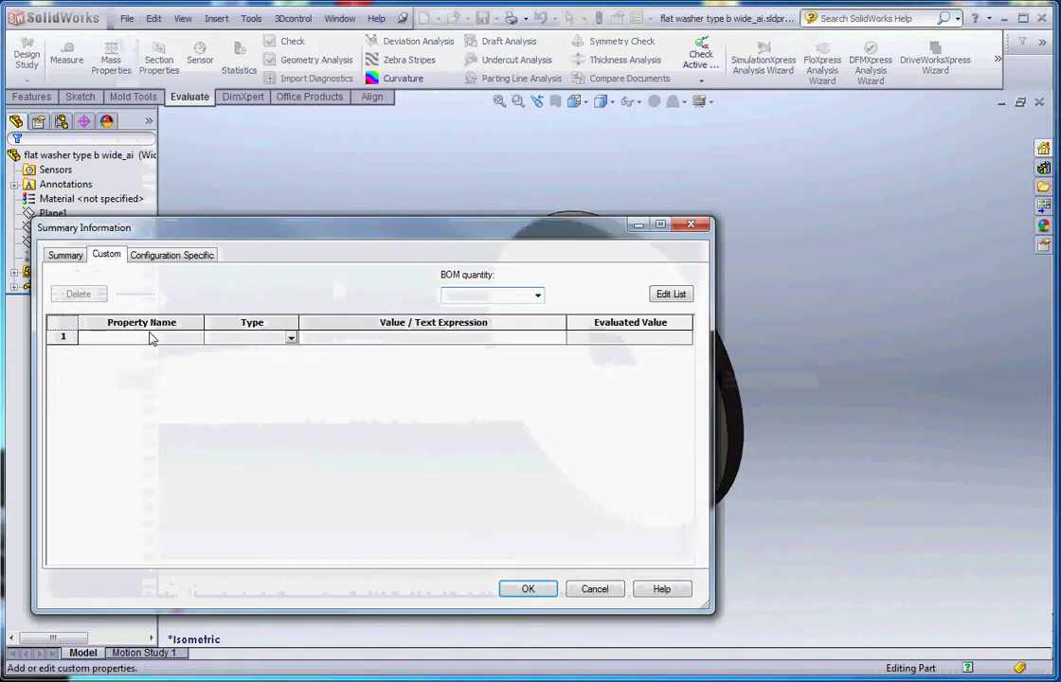
Add a custom Description property with the value FLAT WASHER to the type b wide washer and apply it
{"action": "left_click", "coordinate": [197, 339]}
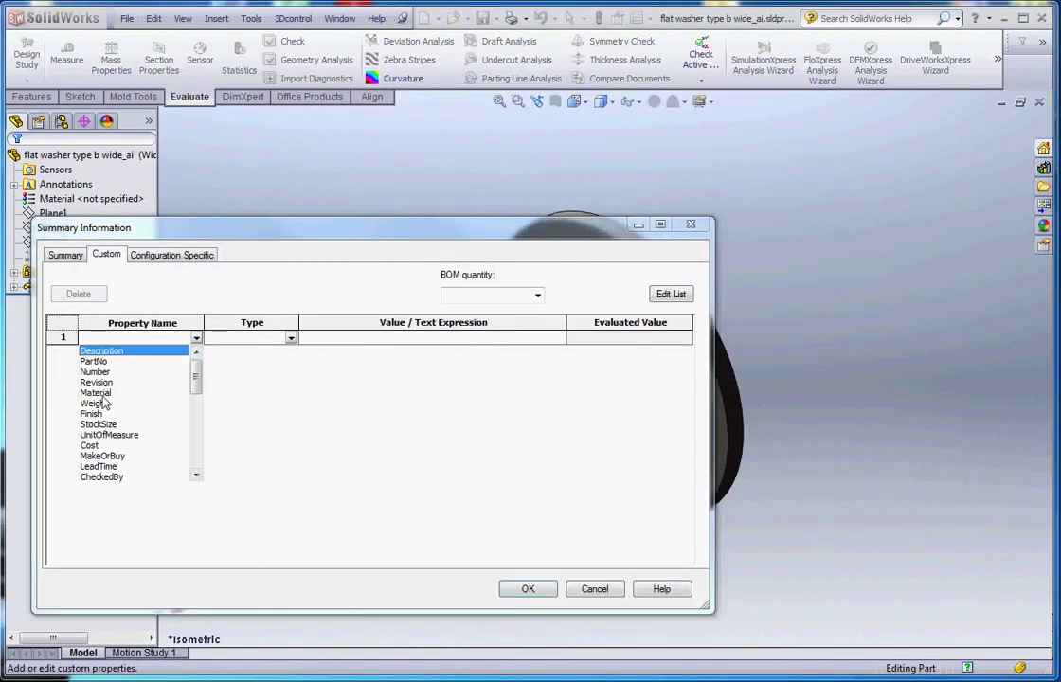
{"action": "left_click", "coordinate": [106, 352]}
{"action": "left_click", "coordinate": [558, 339]}
{"action": "left_click", "coordinate": [352, 339]}
{"action": "type", "text": "FALT WASHEF"}
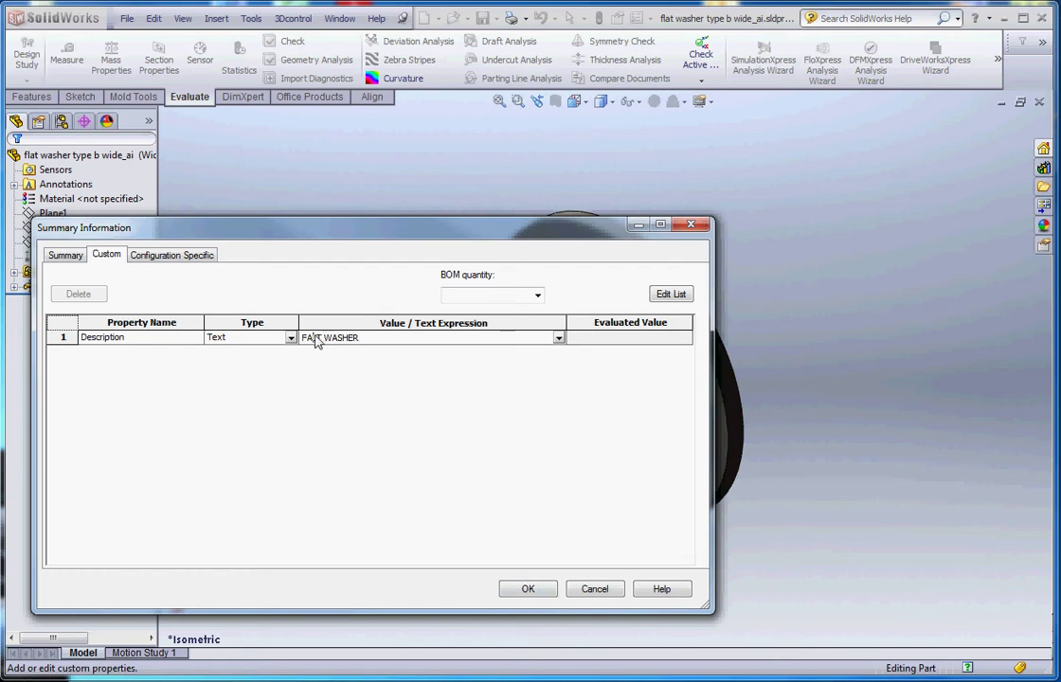
{"action": "key", "text": "Home"}
{"action": "key", "text": "Right"}
{"action": "key", "text": "Right"}
{"action": "key", "text": "BackSpace"}
{"action": "key", "text": "Right"}
{"action": "type", "text": "A"}
{"action": "left_click", "coordinate": [638, 354]}
{"action": "left_click", "coordinate": [527, 588]}
Return to the gauge wheel drawing and rebuild it to update item 14's description in the bill of materials
{"action": "key", "text": "ctrl+Tab"}
{"action": "scroll", "coordinate": [621, 284], "scroll_direction": "up", "scroll_amount": 1}
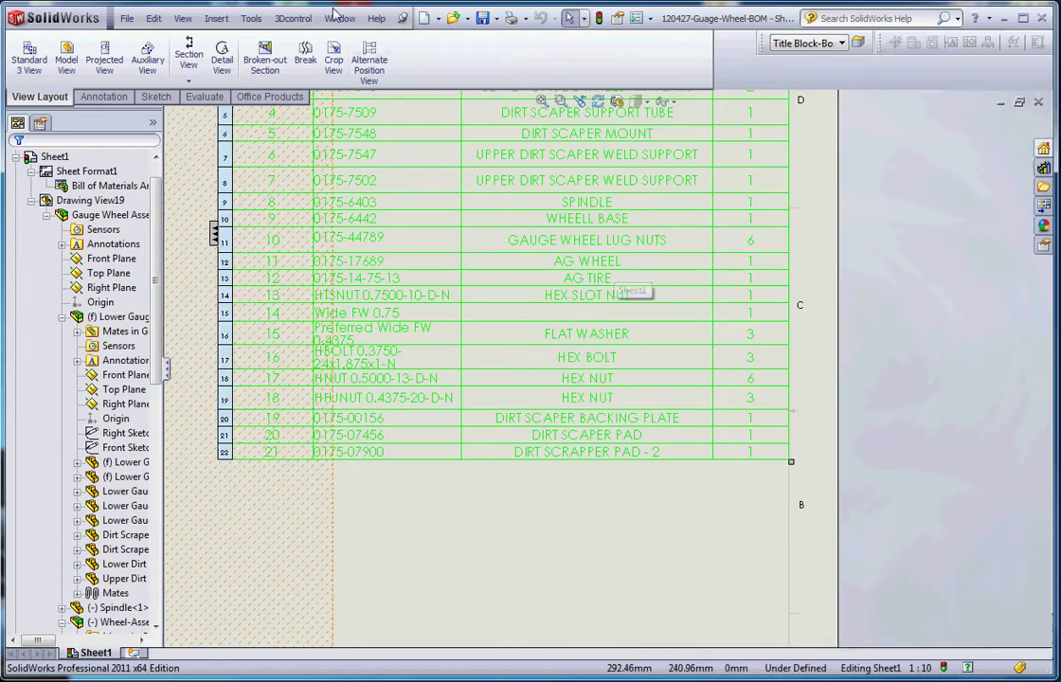
{"action": "left_click", "coordinate": [599, 18]}
{"action": "scroll", "coordinate": [607, 367], "scroll_direction": "up", "scroll_amount": 1}
{"action": "scroll", "coordinate": [611, 322], "scroll_direction": "up", "scroll_amount": 3}
{"action": "scroll", "coordinate": [611, 321], "scroll_direction": "down", "scroll_amount": 2}
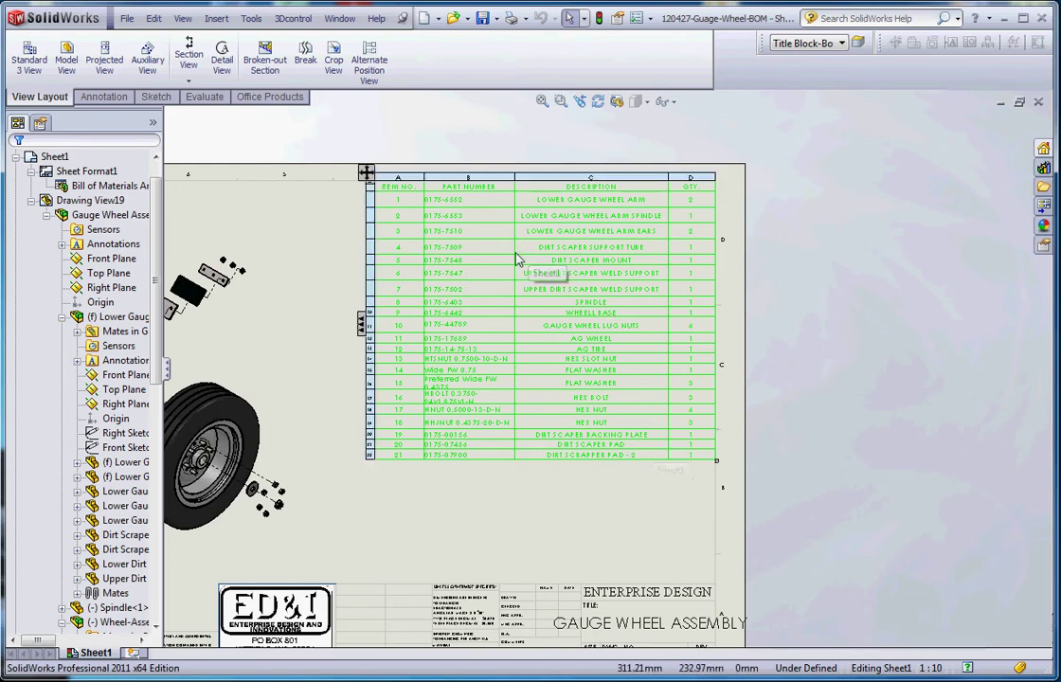
Narrow the quantity and item number columns of the bill of materials
{"action": "scroll", "coordinate": [521, 265], "scroll_direction": "up", "scroll_amount": 3}
{"action": "scroll", "coordinate": [553, 304], "scroll_direction": "down", "scroll_amount": 5}
{"action": "left_click", "coordinate": [554, 304]}
{"action": "scroll", "coordinate": [553, 304], "scroll_direction": "down", "scroll_amount": 1}
{"action": "scroll", "coordinate": [601, 414], "scroll_direction": "up", "scroll_amount": 3}
{"action": "scroll", "coordinate": [600, 414], "scroll_direction": "down", "scroll_amount": 1}
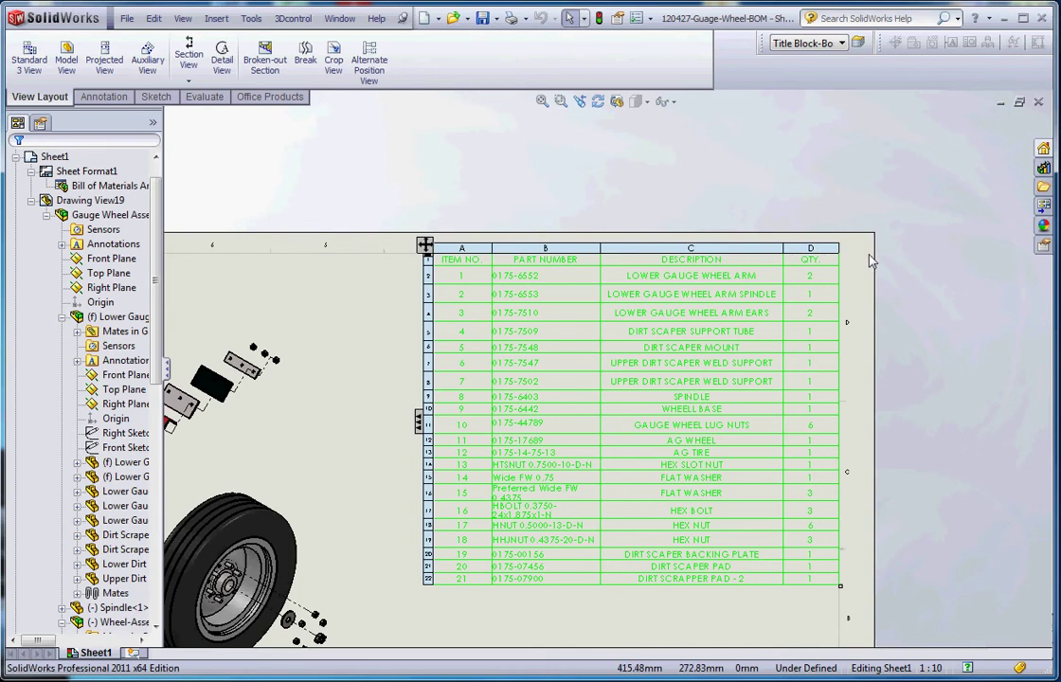
{"action": "left_click_drag", "start_coordinate": [838, 278], "coordinate": [814, 278]}
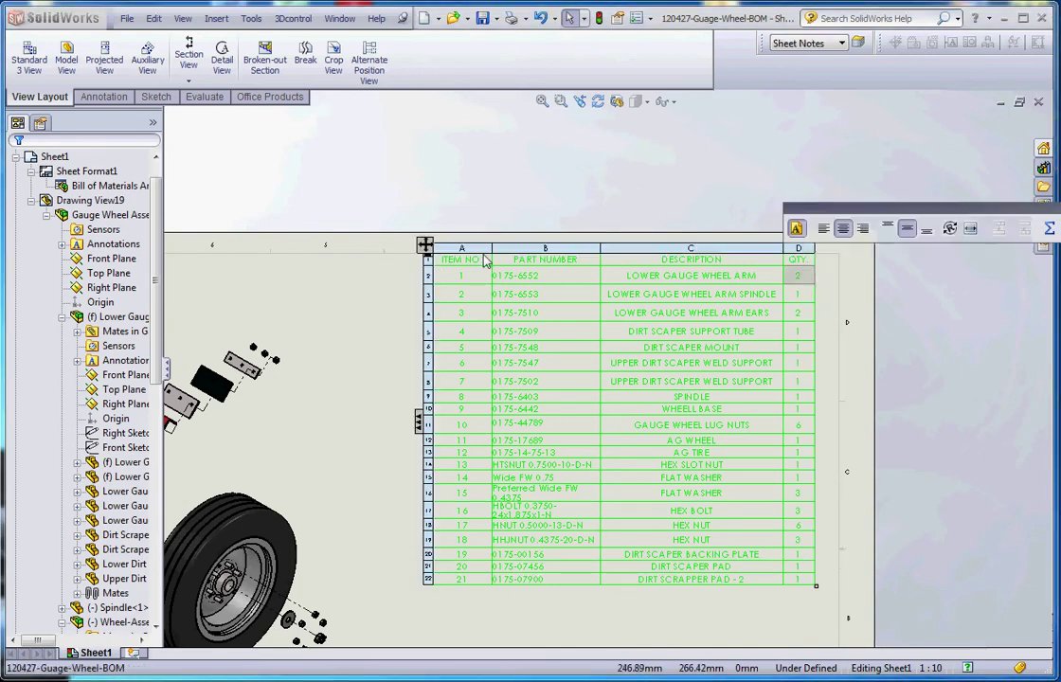
{"action": "left_click_drag", "start_coordinate": [493, 258], "coordinate": [468, 262]}
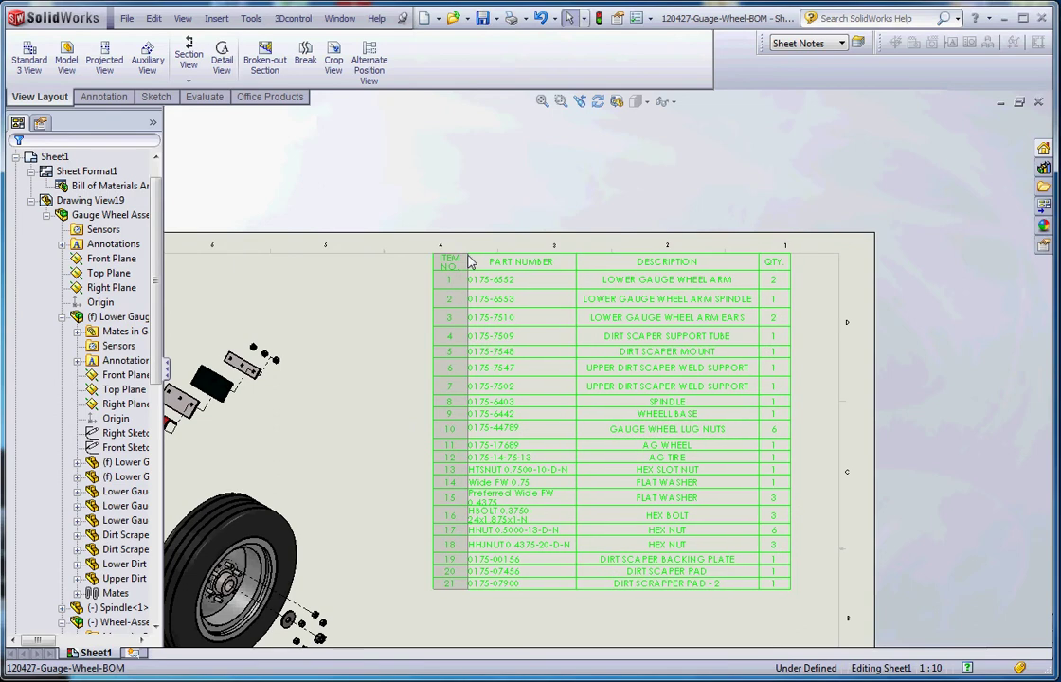
{"action": "left_click", "coordinate": [535, 559]}
{"action": "left_click", "coordinate": [555, 627]}
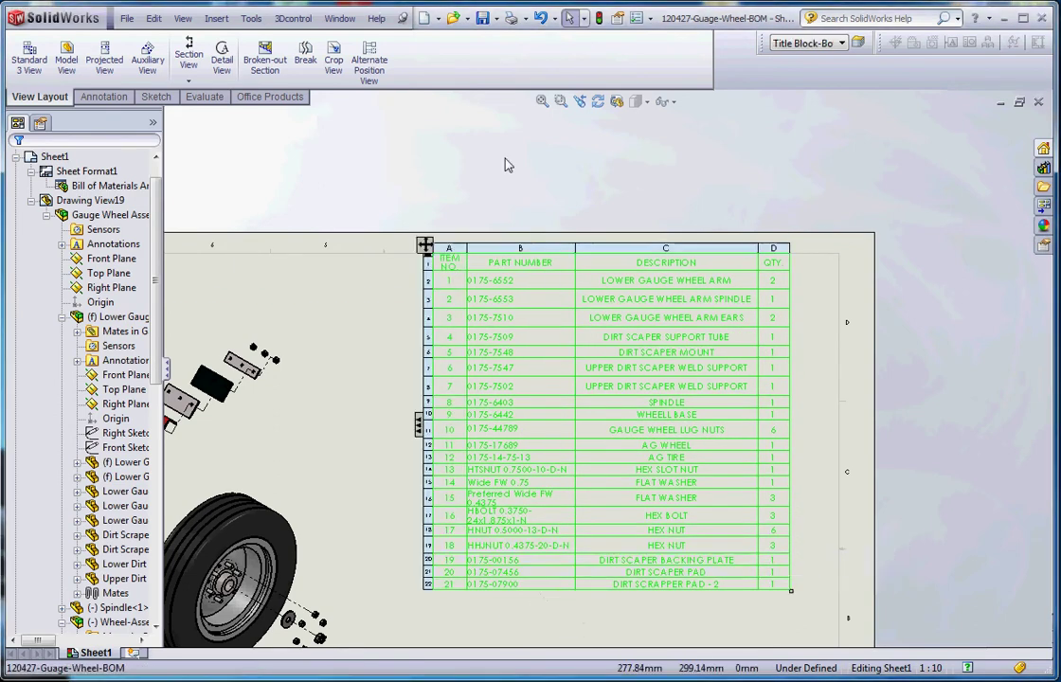
Left-align the text of the entire Description column in the bill of materials
{"action": "scroll", "coordinate": [511, 478], "scroll_direction": "up", "scroll_amount": 2}
{"action": "scroll", "coordinate": [526, 473], "scroll_direction": "down", "scroll_amount": 5}
{"action": "scroll", "coordinate": [649, 545], "scroll_direction": "up", "scroll_amount": 3}
{"action": "left_click", "coordinate": [669, 279]}
{"action": "scroll", "coordinate": [672, 289], "scroll_direction": "down", "scroll_amount": 4}
{"action": "left_click", "coordinate": [648, 265]}
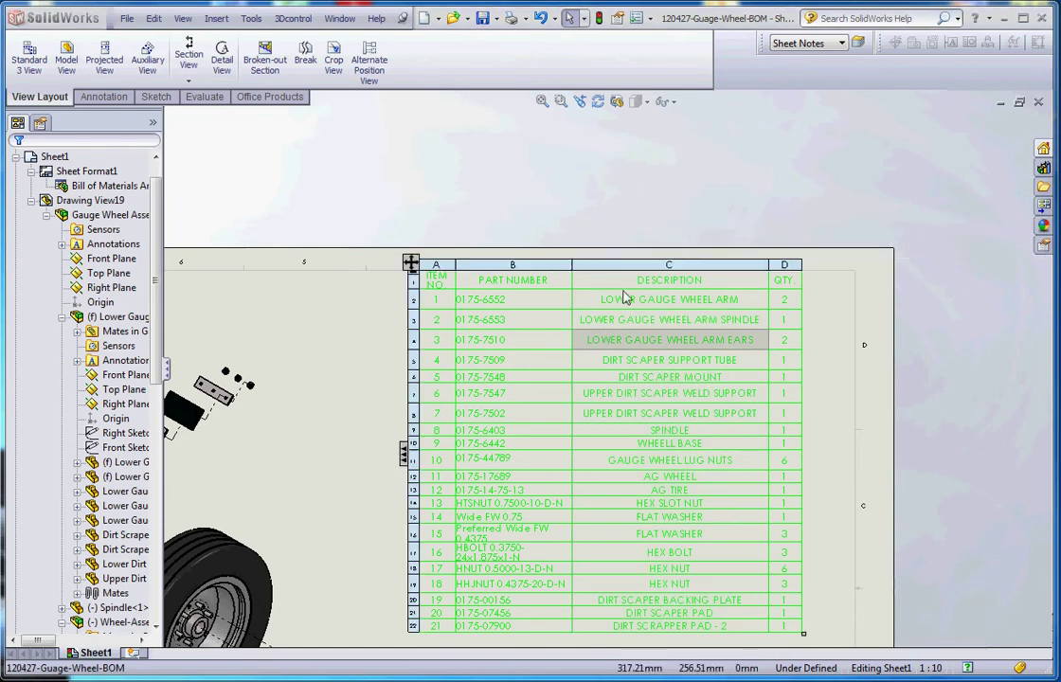
{"action": "key", "text": "Escape"}
{"action": "left_click", "coordinate": [625, 275]}
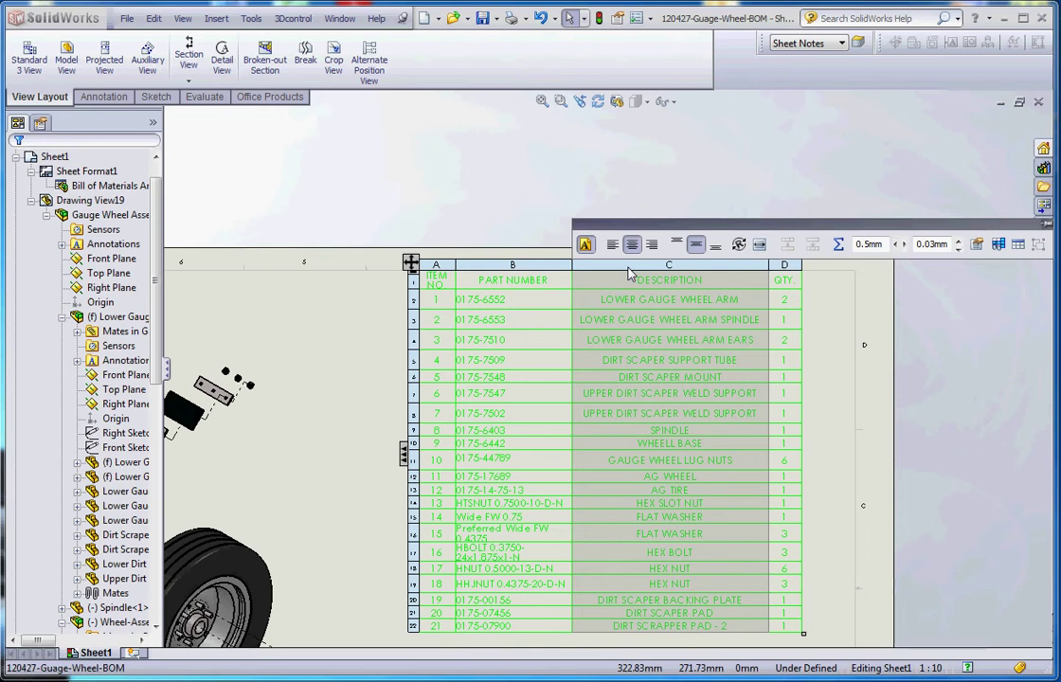
{"action": "left_click", "coordinate": [612, 244]}
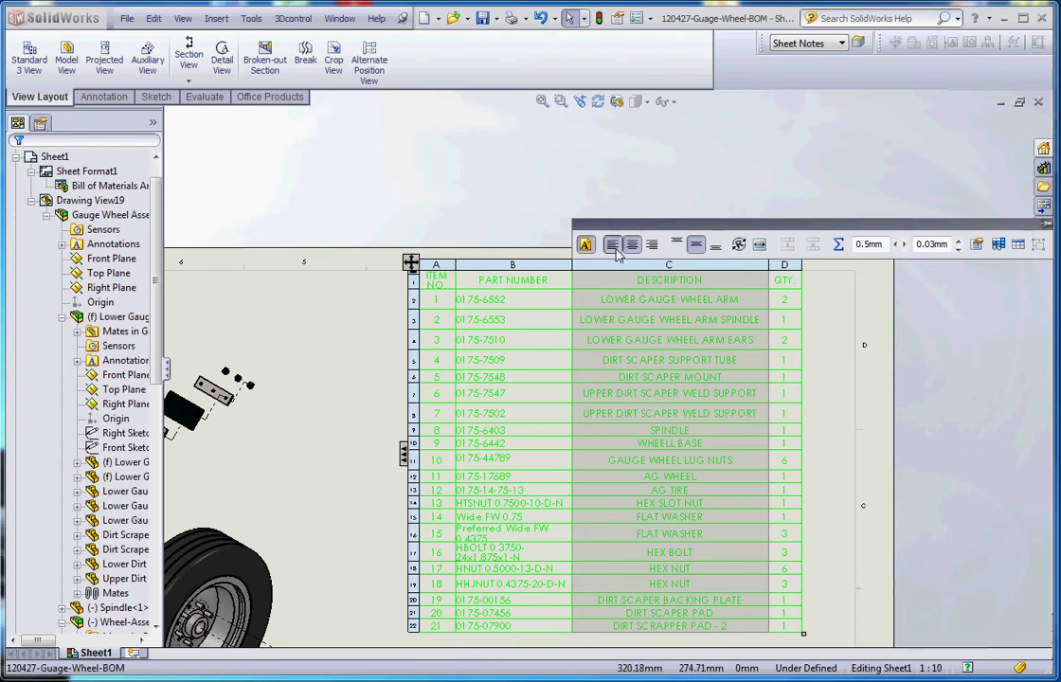
Narrow the Description column of the bill of materials slightly
{"action": "left_click", "coordinate": [718, 445]}
{"action": "scroll", "coordinate": [717, 483], "scroll_direction": "up", "scroll_amount": 3}
{"action": "left_click", "coordinate": [665, 547]}
{"action": "scroll", "coordinate": [677, 322], "scroll_direction": "down", "scroll_amount": 4}
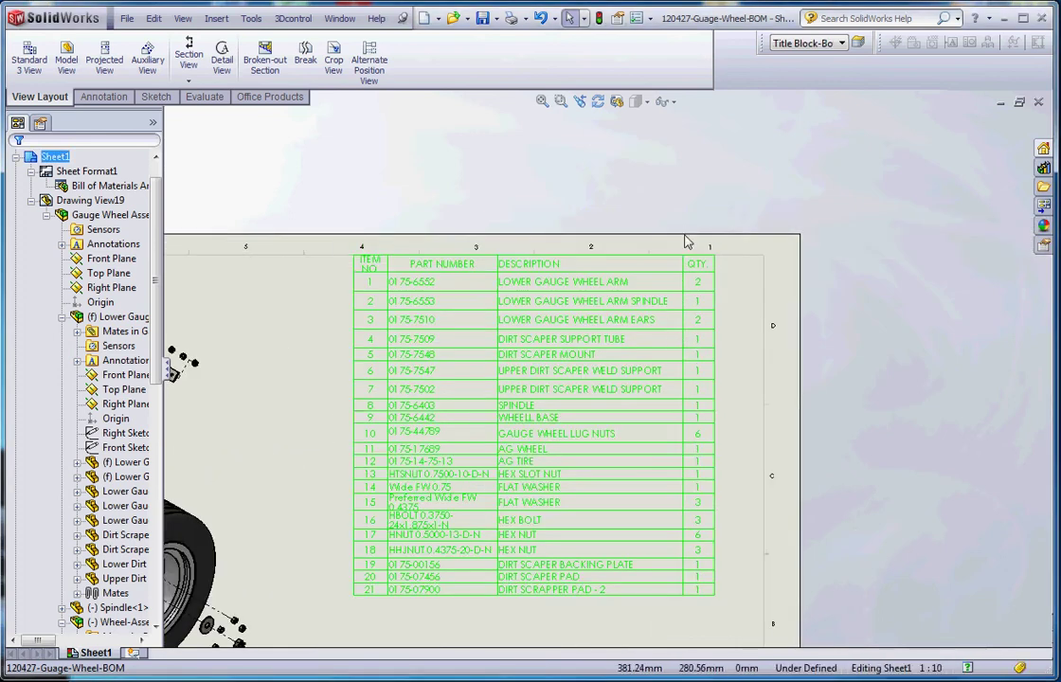
{"action": "left_click", "coordinate": [685, 263]}
{"action": "left_click_drag", "start_coordinate": [686, 264], "coordinate": [676, 263]}
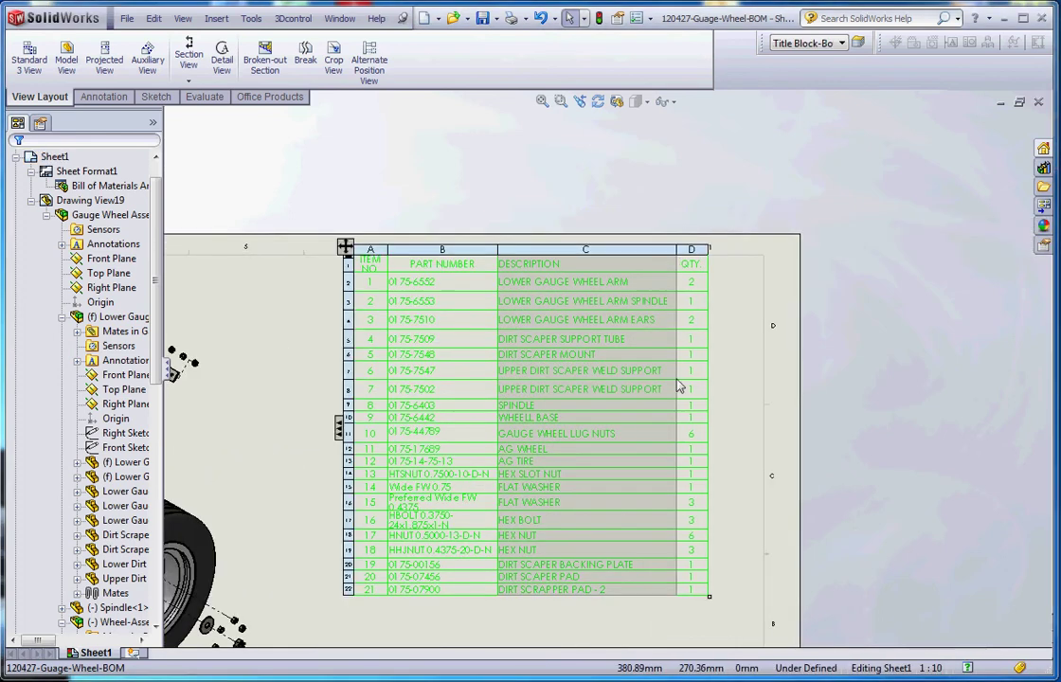
{"action": "left_click", "coordinate": [625, 631]}
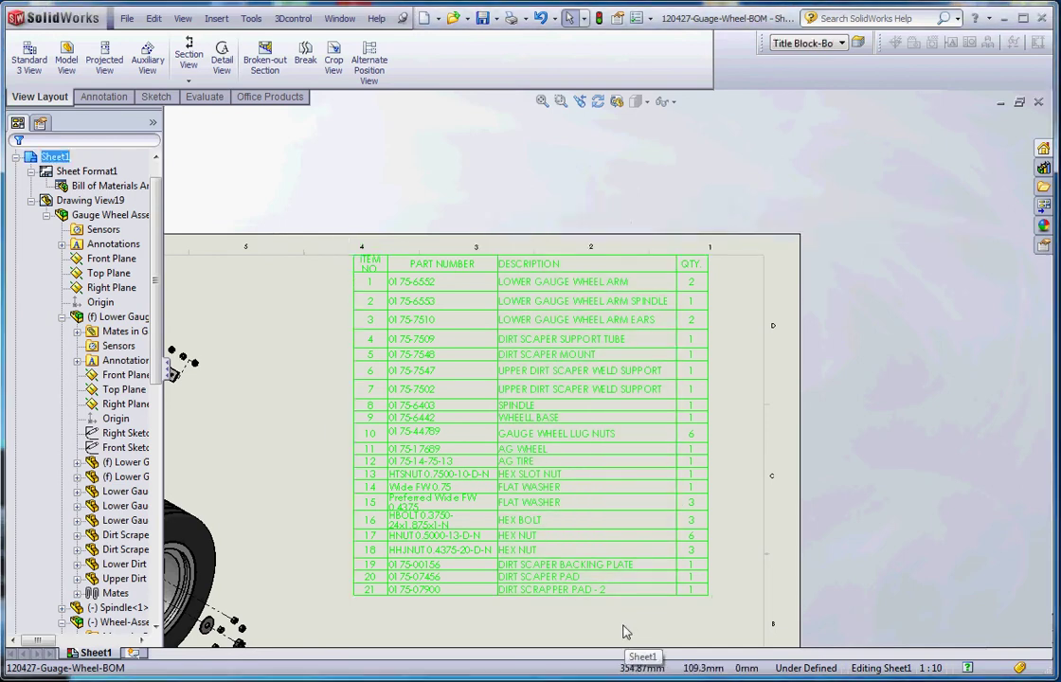
Move the whole bill of materials table left, away from the right border of the drawing sheet
{"action": "scroll", "coordinate": [597, 351], "scroll_direction": "up", "scroll_amount": 1}
{"action": "left_click", "coordinate": [454, 345]}
{"action": "scroll", "coordinate": [474, 467], "scroll_direction": "down", "scroll_amount": 2}
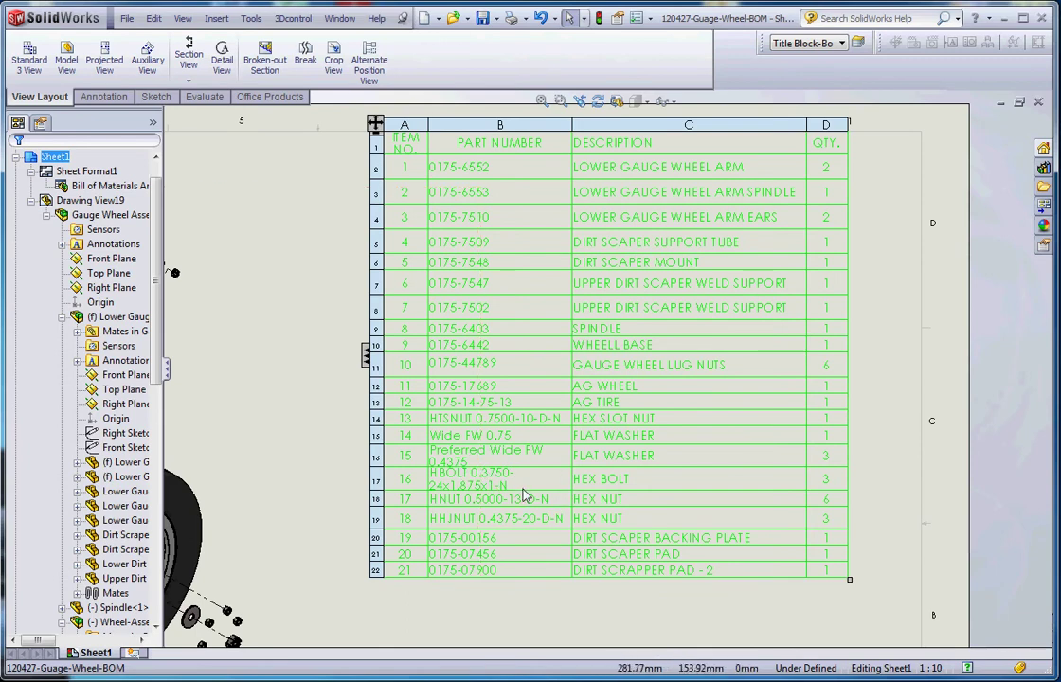
{"action": "scroll", "coordinate": [606, 365], "scroll_direction": "up", "scroll_amount": 2}
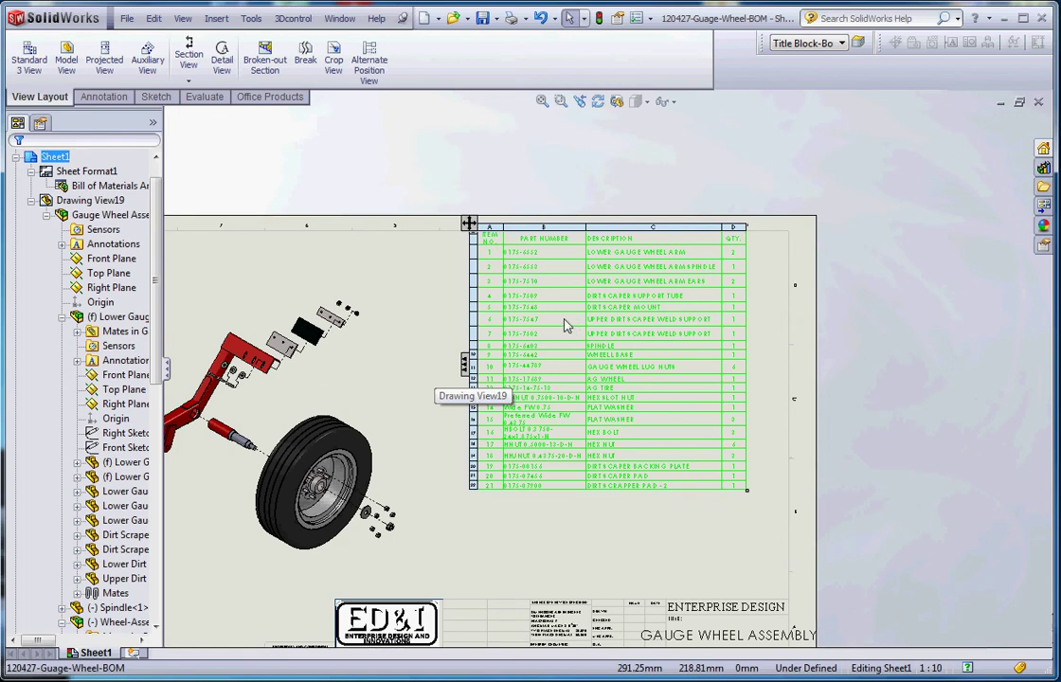
{"action": "left_click_drag", "start_coordinate": [468, 222], "coordinate": [413, 230]}
{"action": "key", "text": "Escape"}
{"action": "scroll", "coordinate": [407, 190], "scroll_direction": "up", "scroll_amount": 1}
{"action": "scroll", "coordinate": [469, 249], "scroll_direction": "up", "scroll_amount": 2}
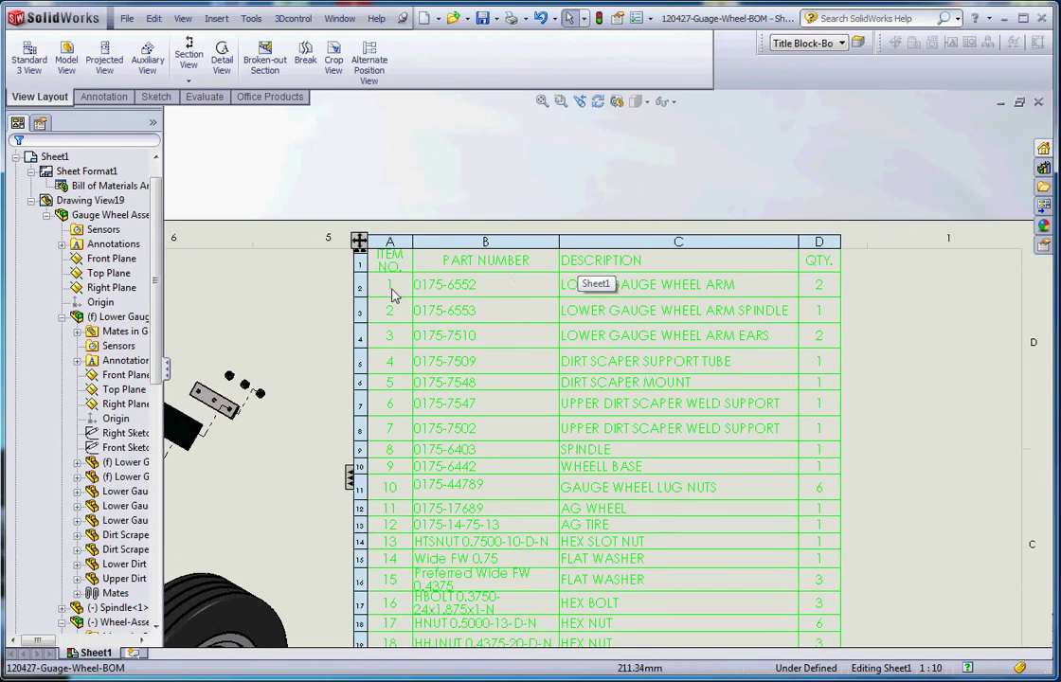
Move the Description column ahead of the Part Number column in the bill of materials
{"action": "left_click", "coordinate": [657, 244]}
{"action": "left_click_drag", "start_coordinate": [658, 248], "coordinate": [413, 248]}
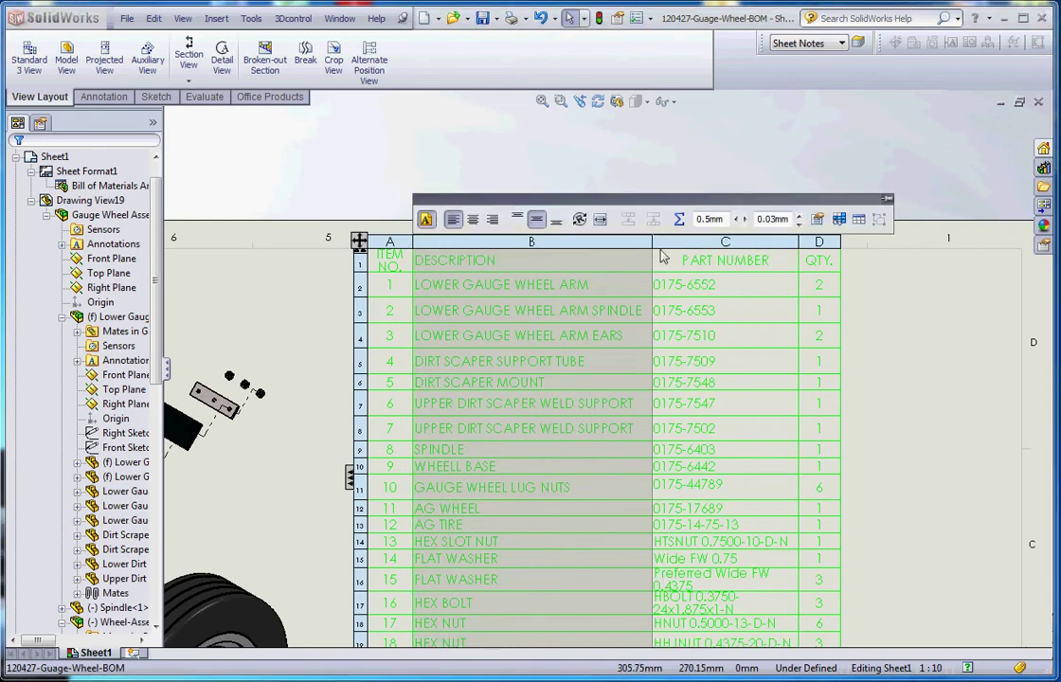
{"action": "left_click", "coordinate": [606, 310]}
{"action": "left_click", "coordinate": [730, 361]}
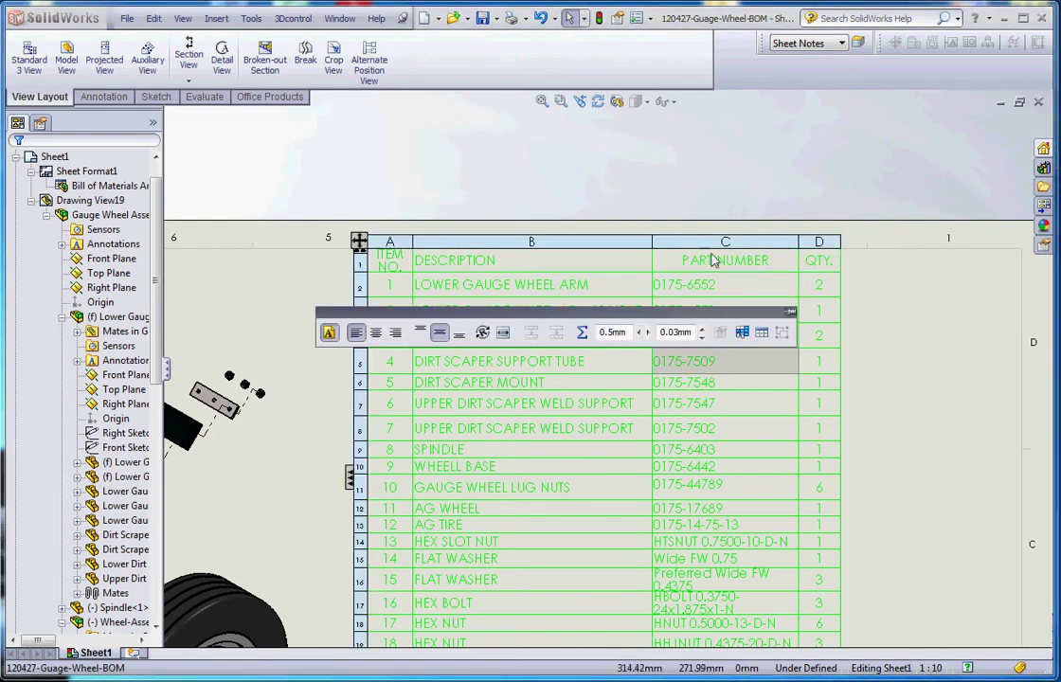
{"action": "left_click", "coordinate": [719, 428]}
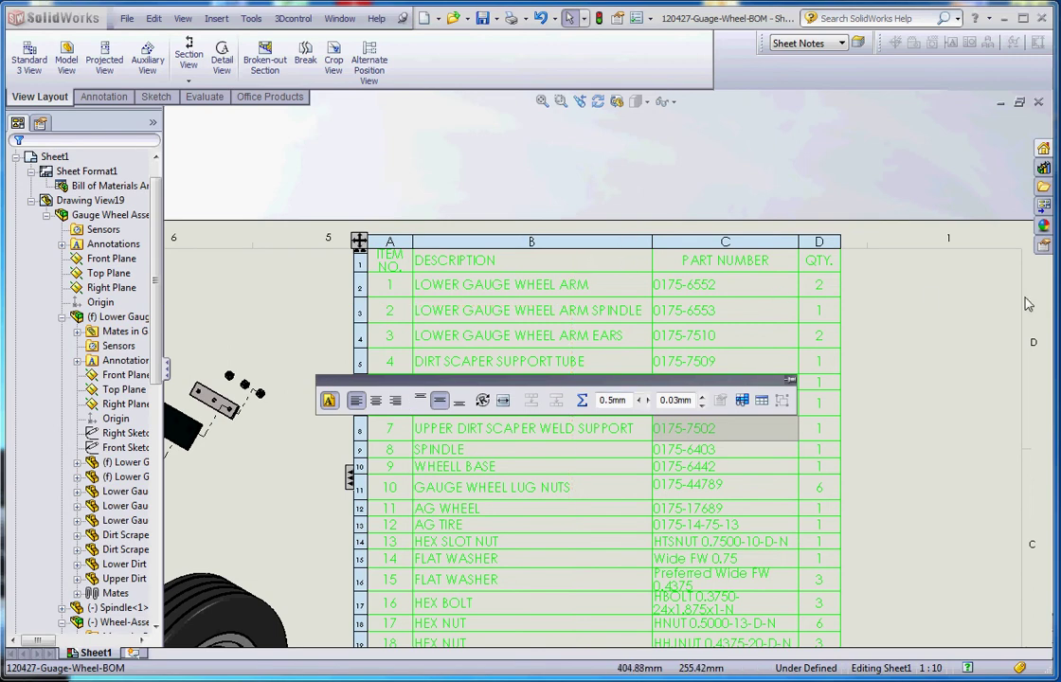
{"action": "left_click", "coordinate": [914, 308]}
Insert a column between Description and Part Number that shows the custom property Material
{"action": "left_click", "coordinate": [699, 259]}
{"action": "left_click", "coordinate": [699, 243]}
{"action": "right_click", "coordinate": [699, 248]}
{"action": "mouse_move", "coordinate": [748, 313]}
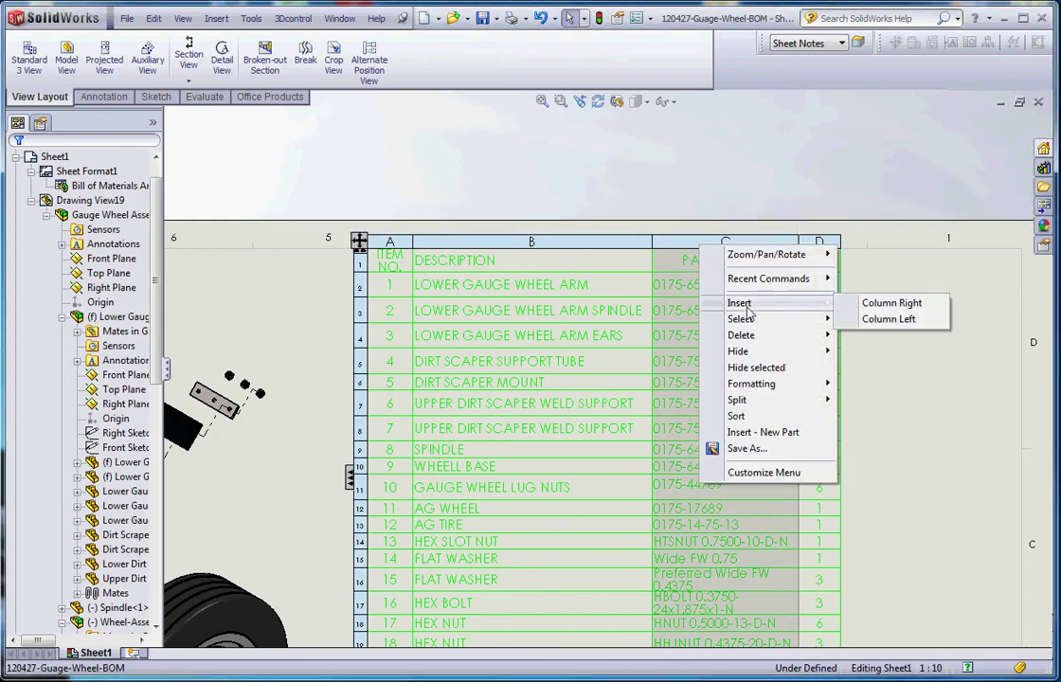
{"action": "left_click", "coordinate": [898, 321]}
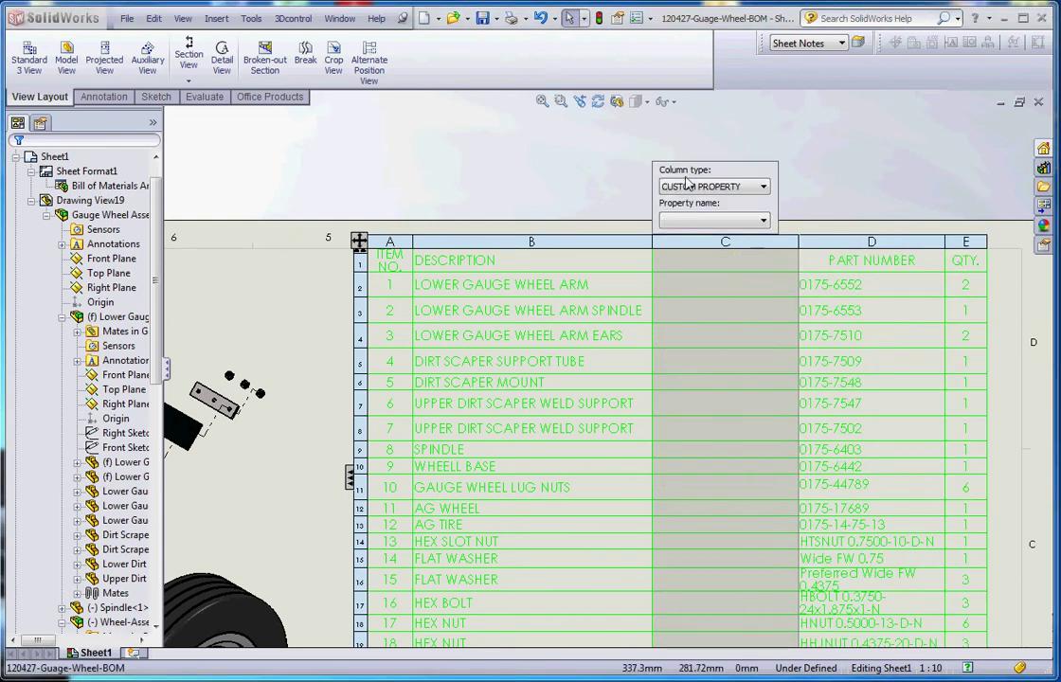
{"action": "left_click", "coordinate": [760, 221]}
{"action": "left_click", "coordinate": [702, 276]}
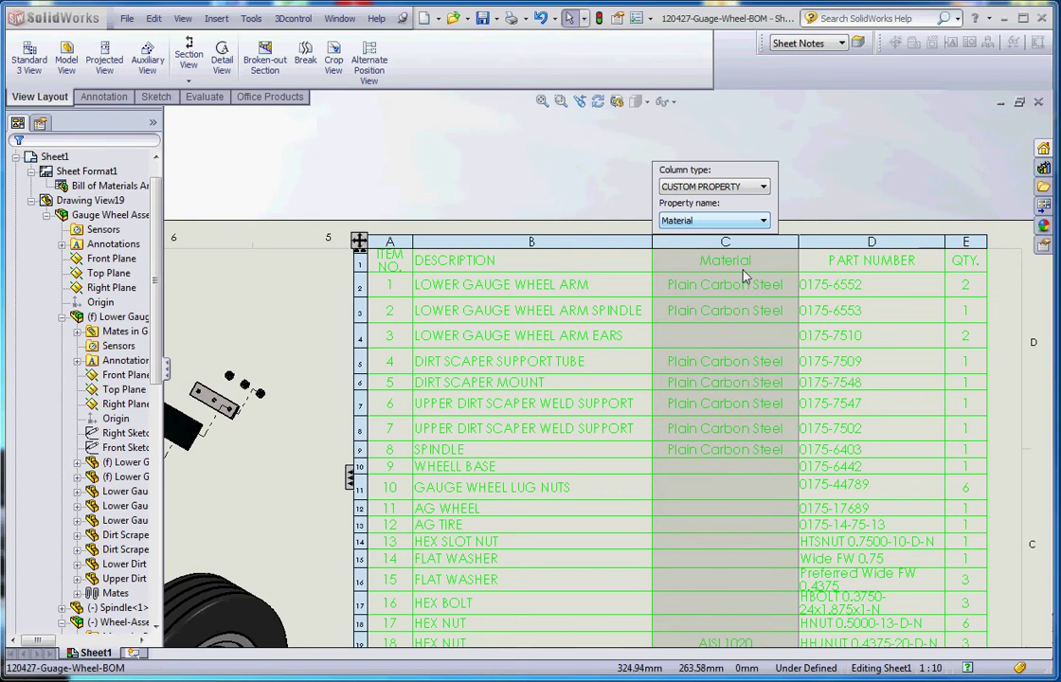
{"action": "key", "text": "Escape"}
{"action": "left_click", "coordinate": [763, 305]}
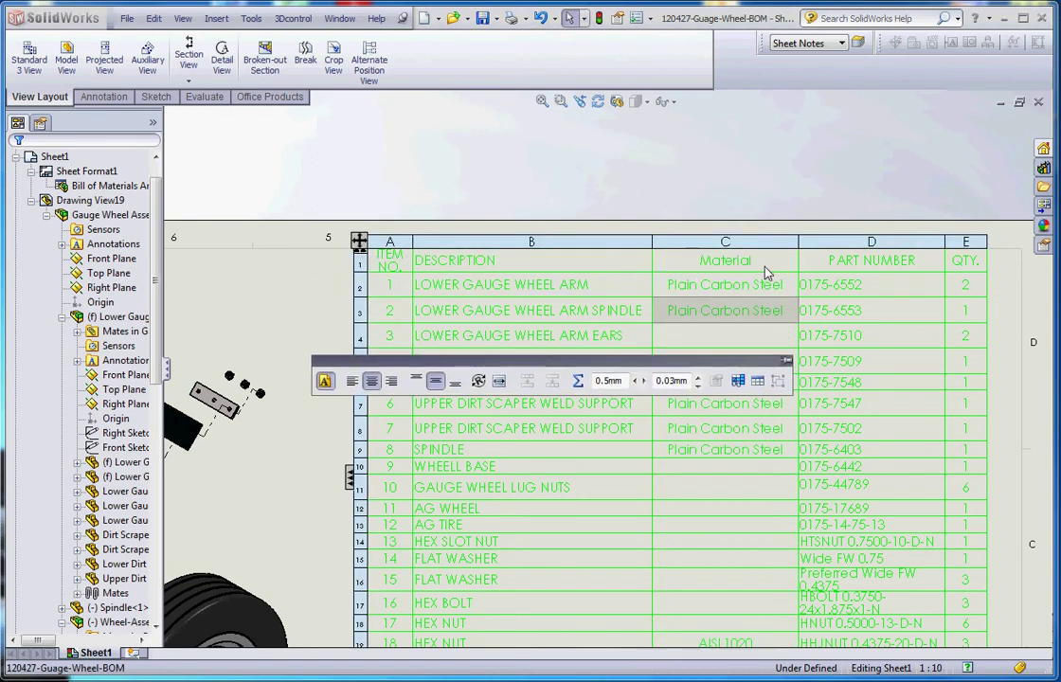
Rewrite the new column's heading in capitals as MATERIAL
{"action": "double_click", "coordinate": [765, 259]}
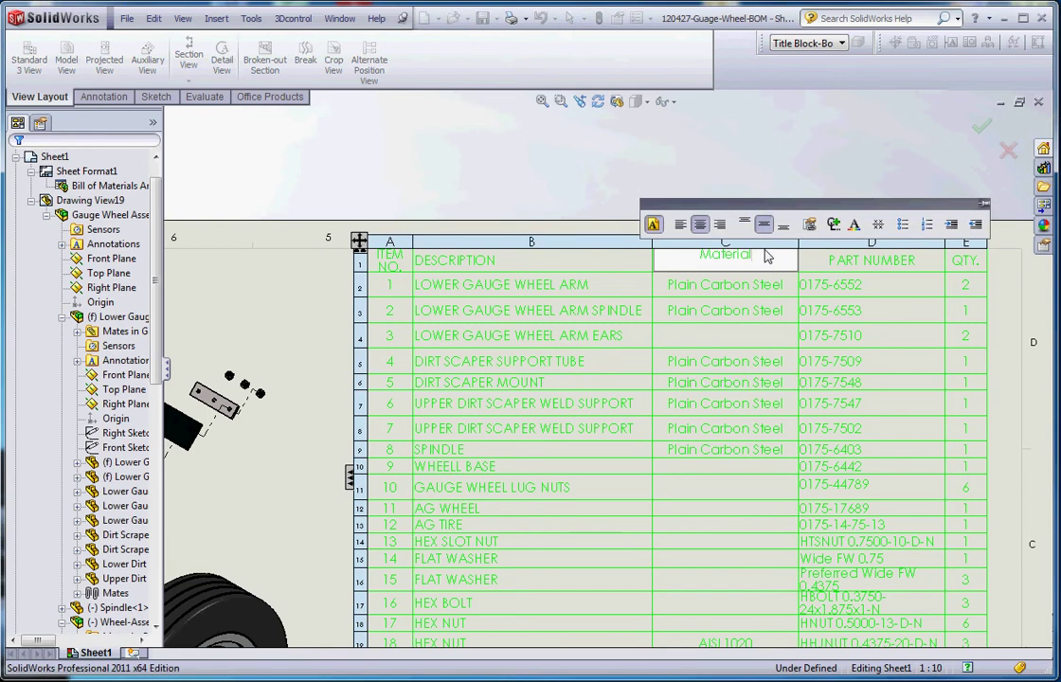
{"action": "key", "text": "BackSpace"}
{"action": "key", "text": "BackSpace"}
{"action": "key", "text": "BackSpace"}
{"action": "key", "text": "BackSpace"}
{"action": "key", "text": "BackSpace"}
{"action": "key", "text": "BackSpace"}
{"action": "type", "text": "TERIAL"}
{"action": "left_click", "coordinate": [739, 365]}
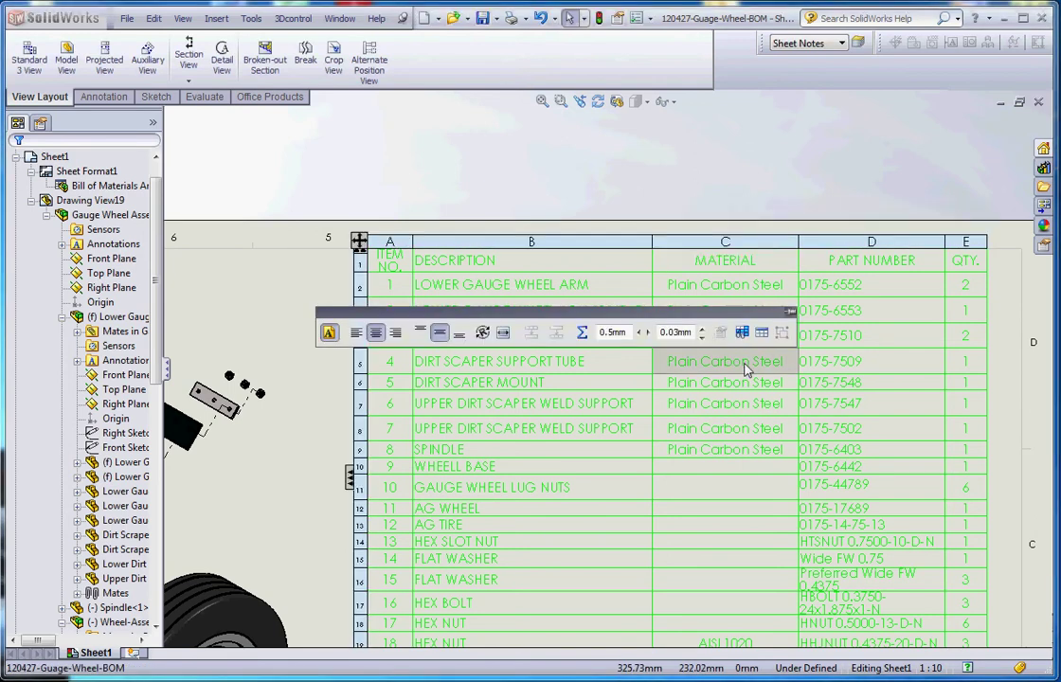
Examine the MATERIAL column for blank entries, including the wheel base cell of item 9
{"action": "left_click", "coordinate": [722, 466]}
{"action": "scroll", "coordinate": [578, 341], "scroll_direction": "down", "scroll_amount": 2}
{"action": "scroll", "coordinate": [583, 348], "scroll_direction": "up", "scroll_amount": 4}
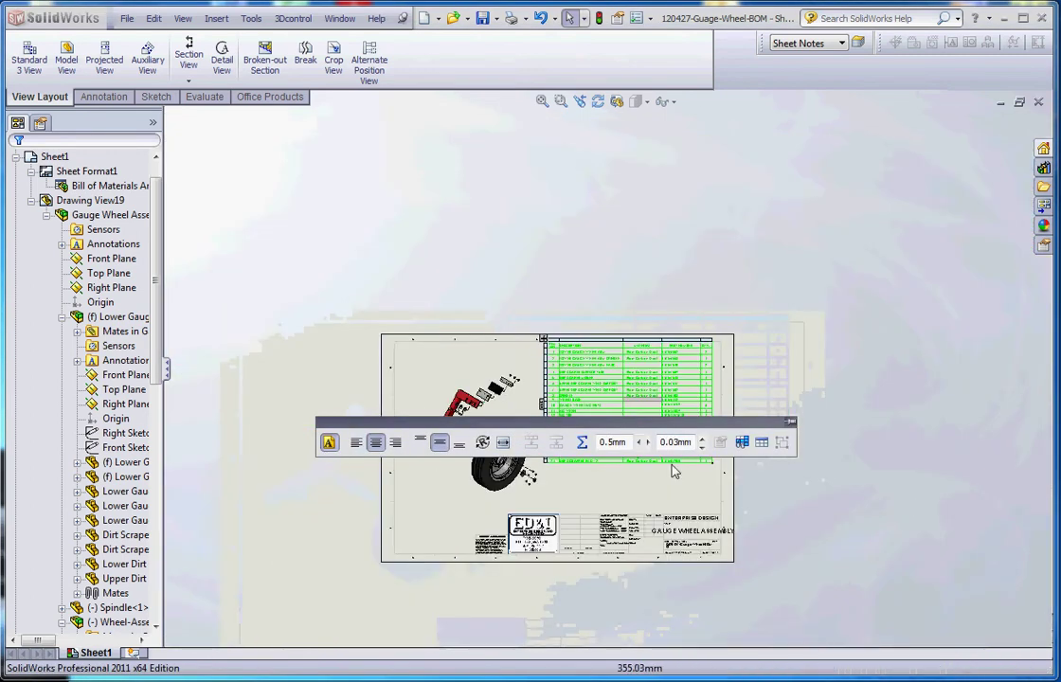
{"action": "scroll", "coordinate": [641, 412], "scroll_direction": "down", "scroll_amount": 4}
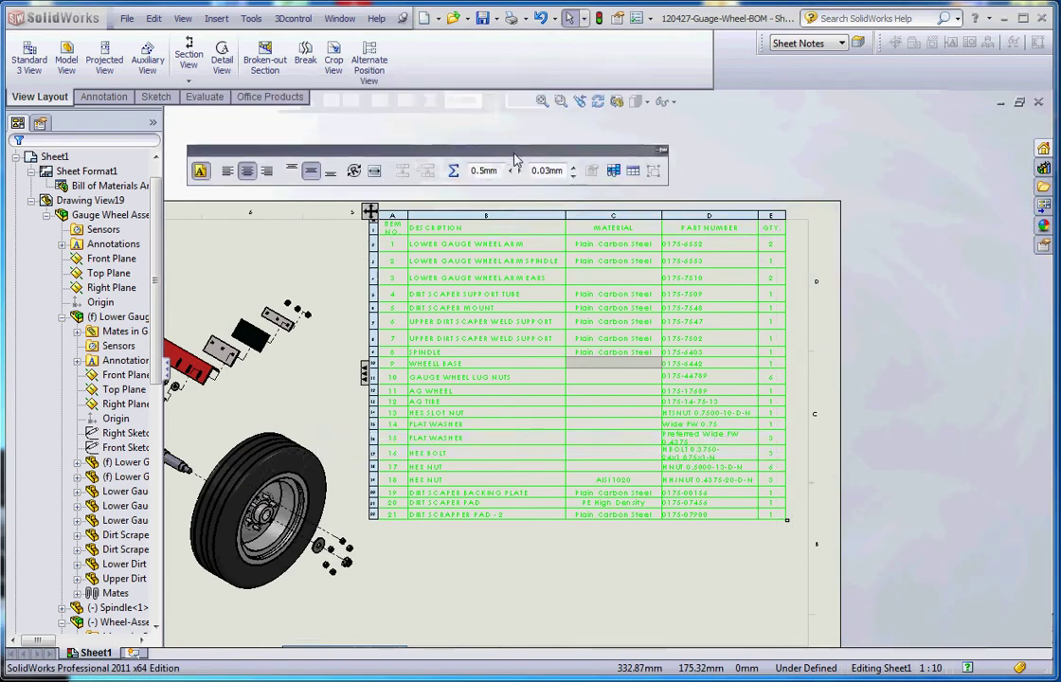
{"action": "scroll", "coordinate": [599, 371], "scroll_direction": "down", "scroll_amount": 4}
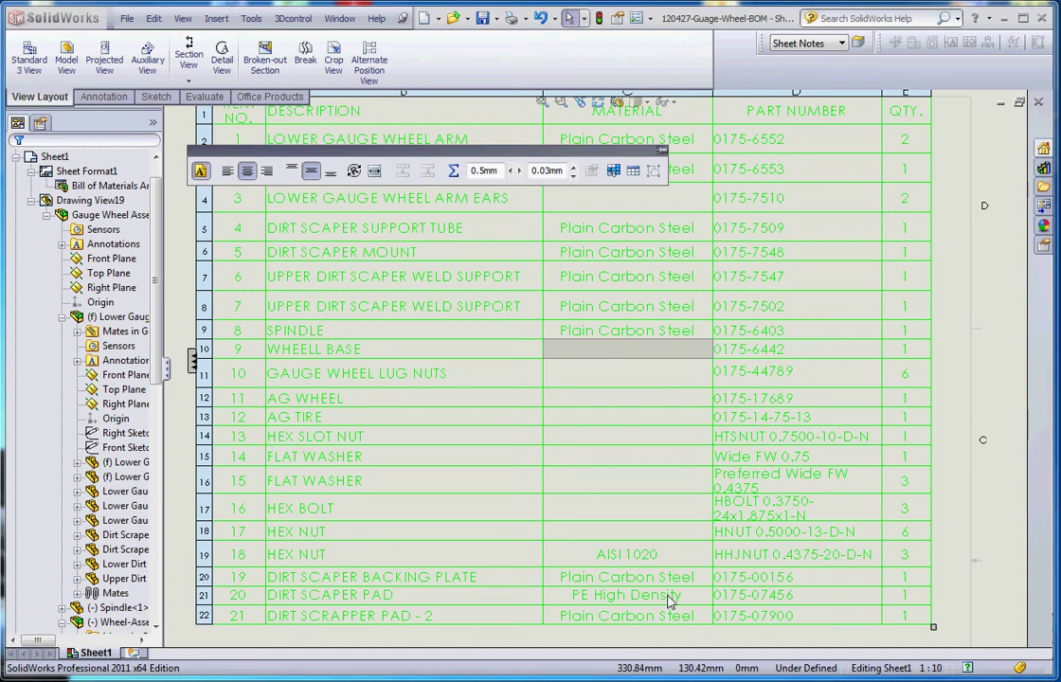
{"action": "double_click", "coordinate": [597, 357]}
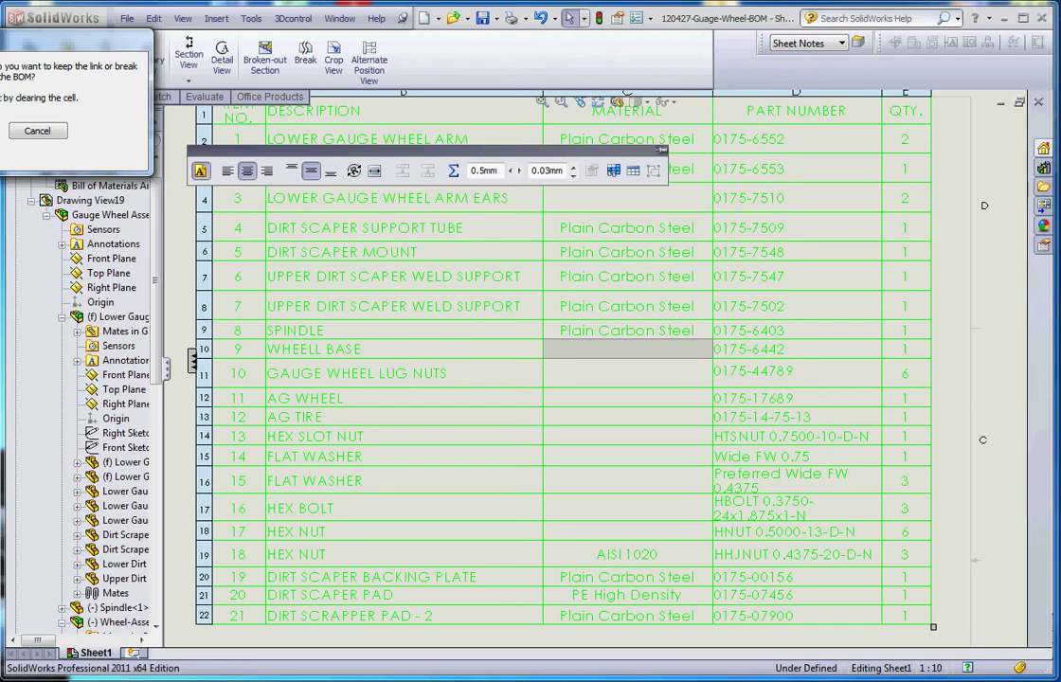
{"action": "left_click", "coordinate": [38, 131]}
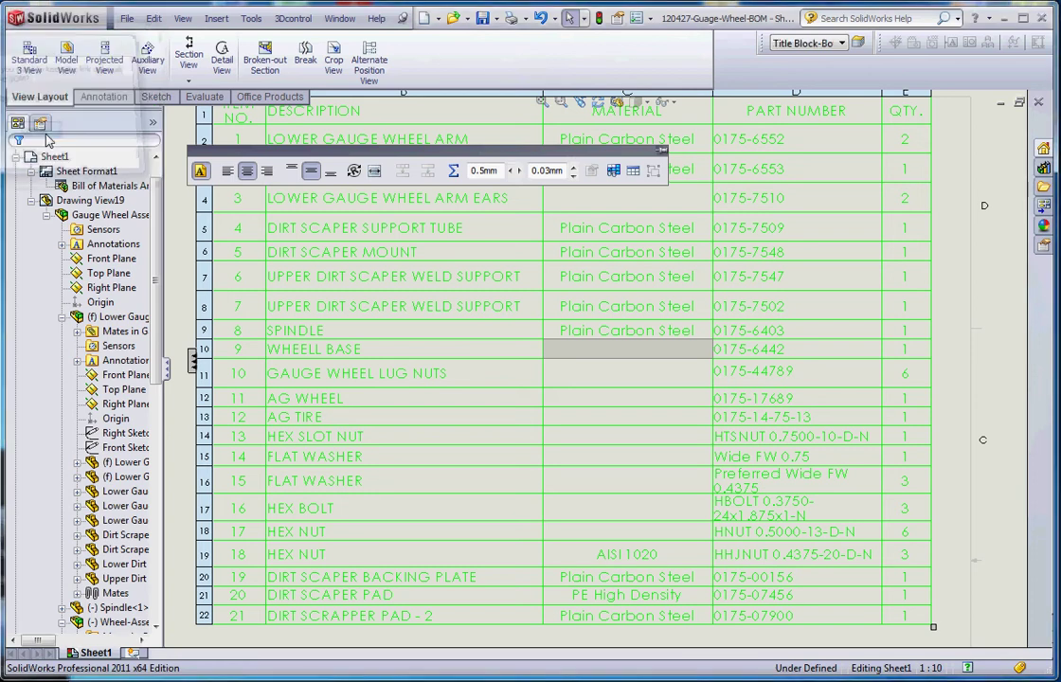
Correct the spelling of item 9's description to WHEEL BASE
{"action": "left_click", "coordinate": [317, 356]}
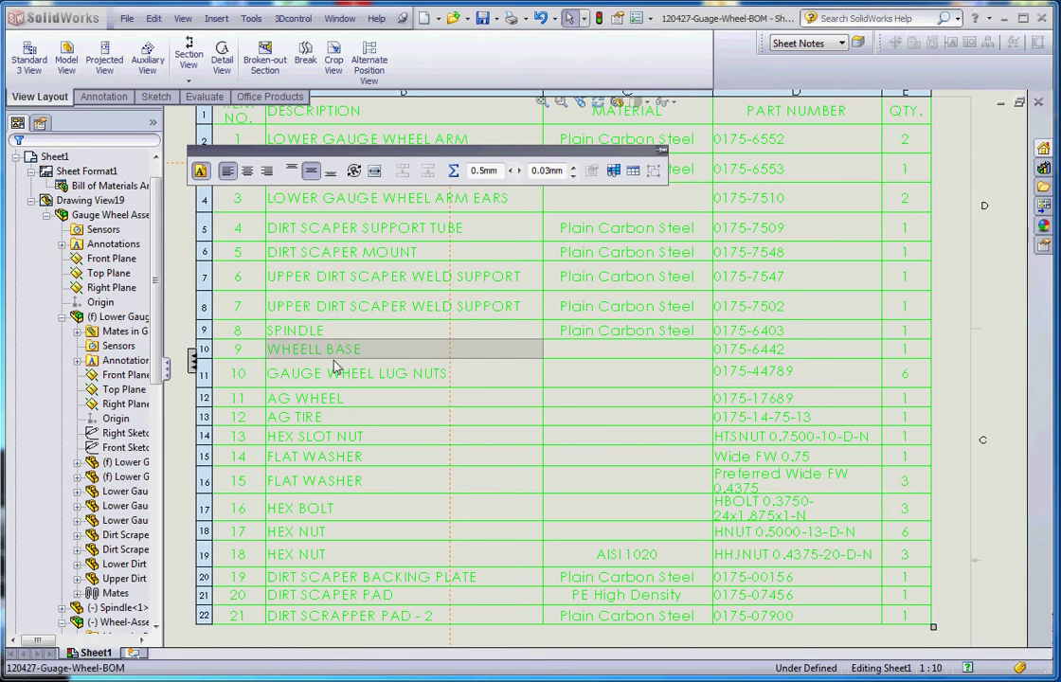
{"action": "key", "text": "Delete"}
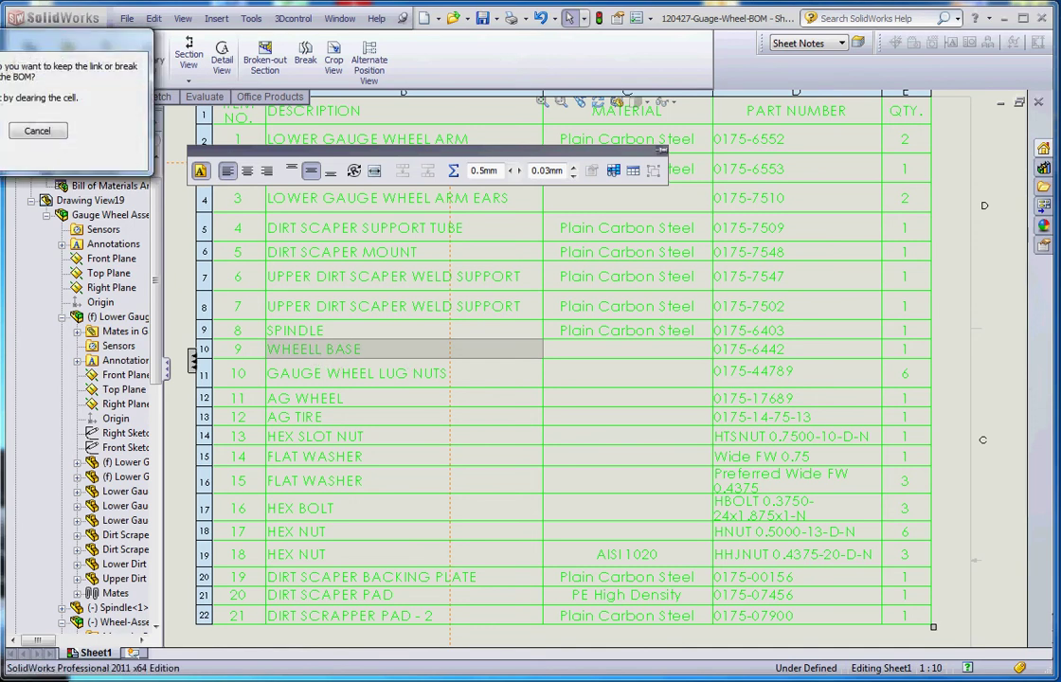
{"action": "key", "text": "Return"}
{"action": "left_click", "coordinate": [319, 348]}
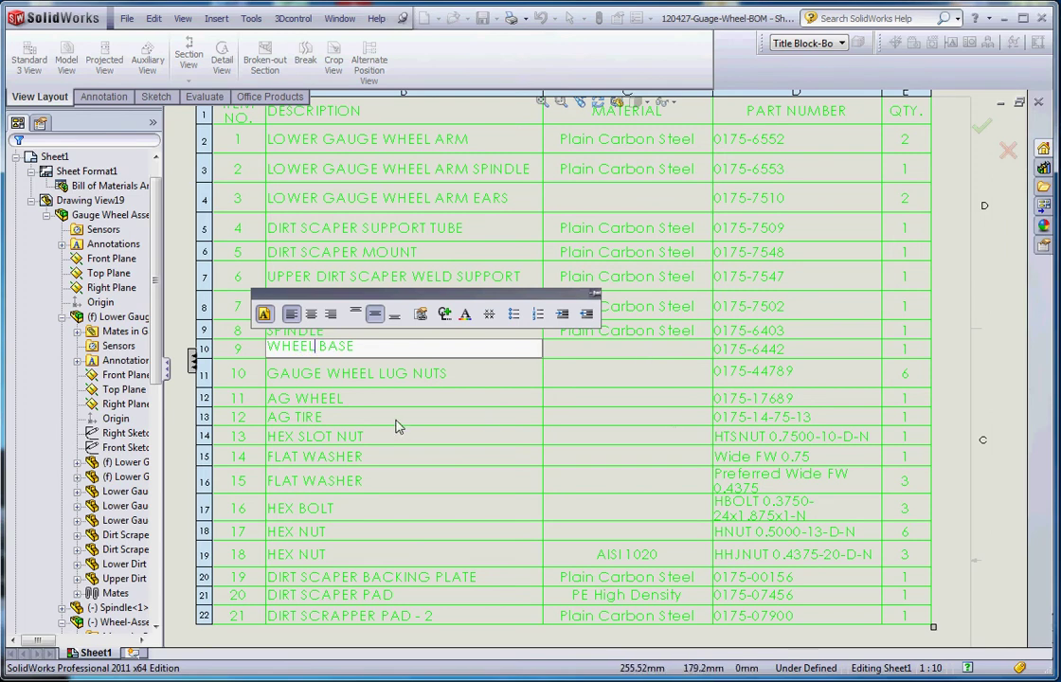
{"action": "left_click", "coordinate": [367, 410]}
{"action": "double_click", "coordinate": [368, 409]}
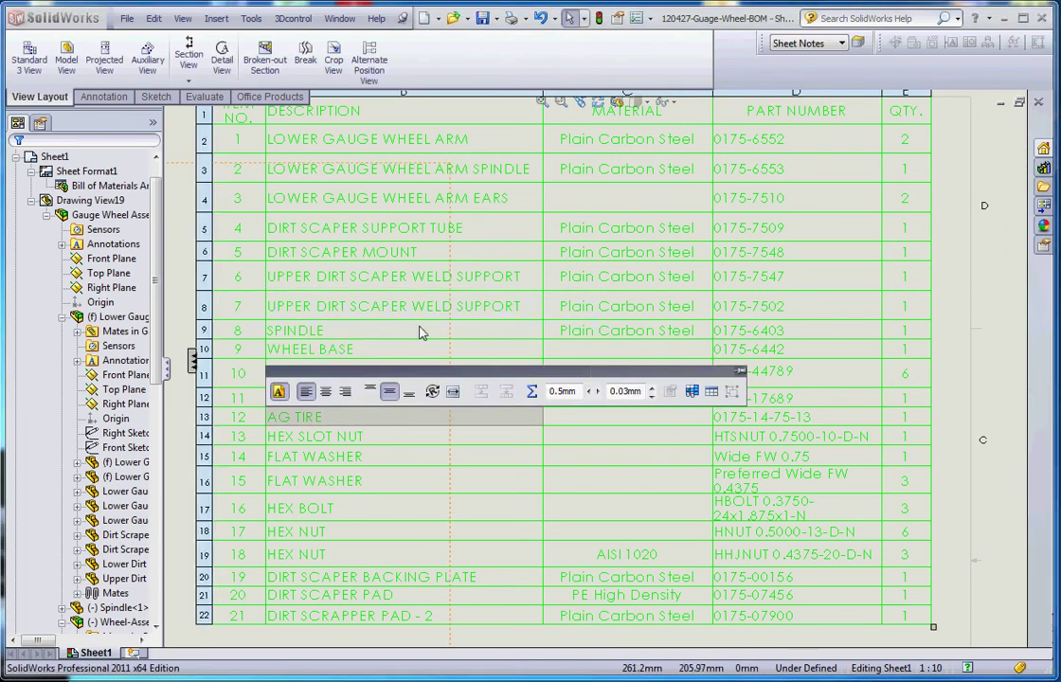
Open the part wheelbase.sldprt from item 9 of the bill of materials and check its assigned material
{"action": "left_click", "coordinate": [602, 352]}
{"action": "double_click", "coordinate": [601, 355]}
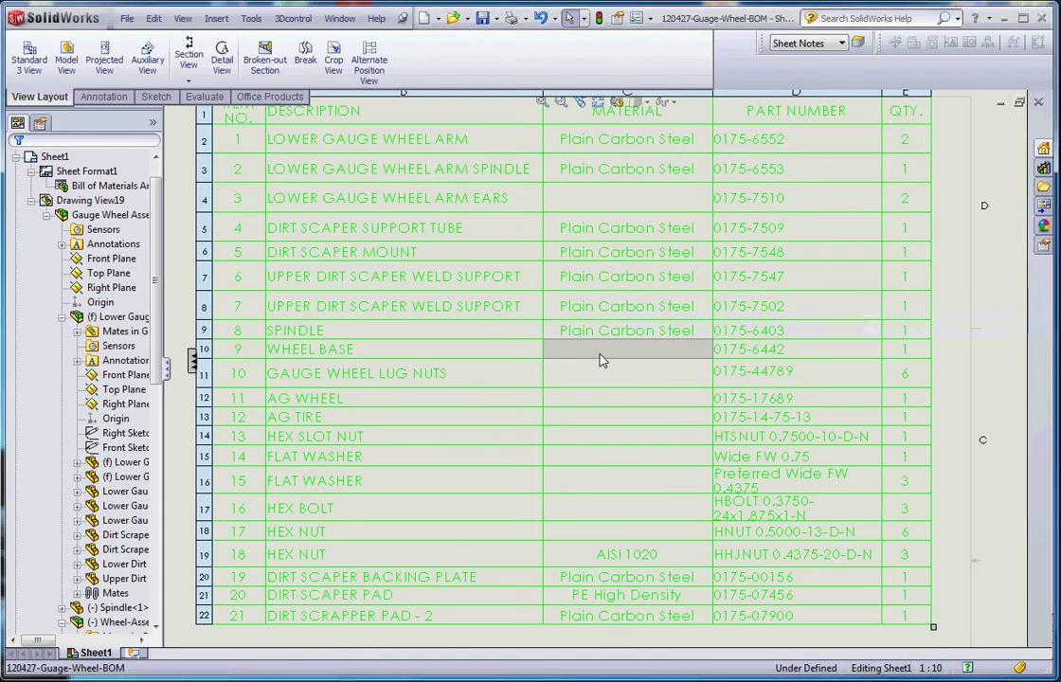
{"action": "left_click", "coordinate": [49, 133]}
{"action": "right_click", "coordinate": [600, 356]}
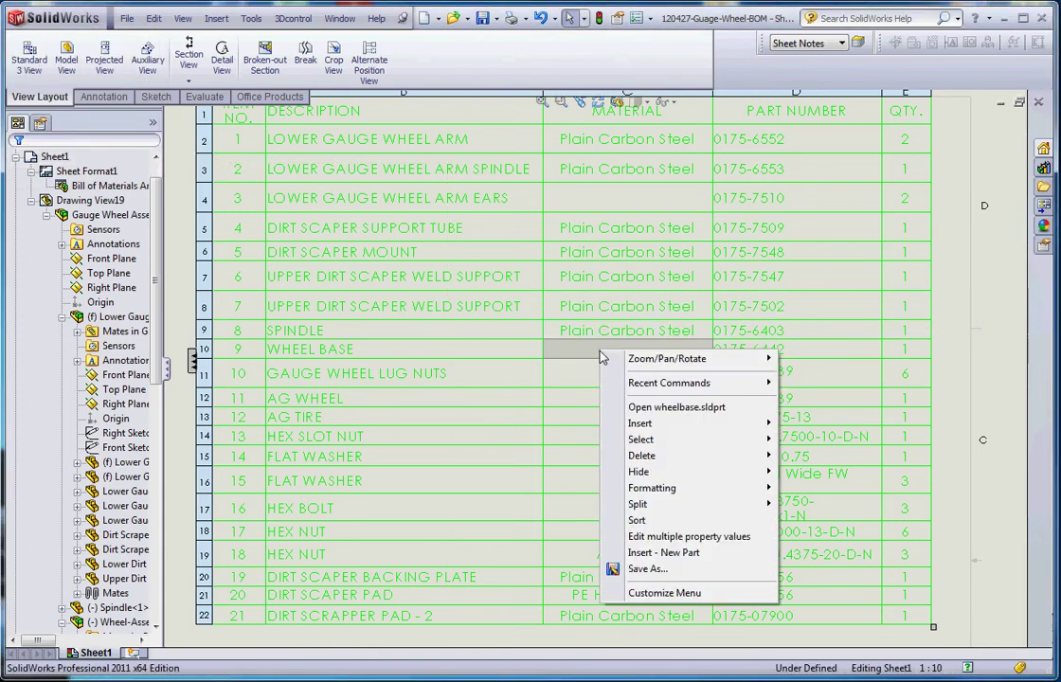
{"action": "left_click", "coordinate": [696, 407]}
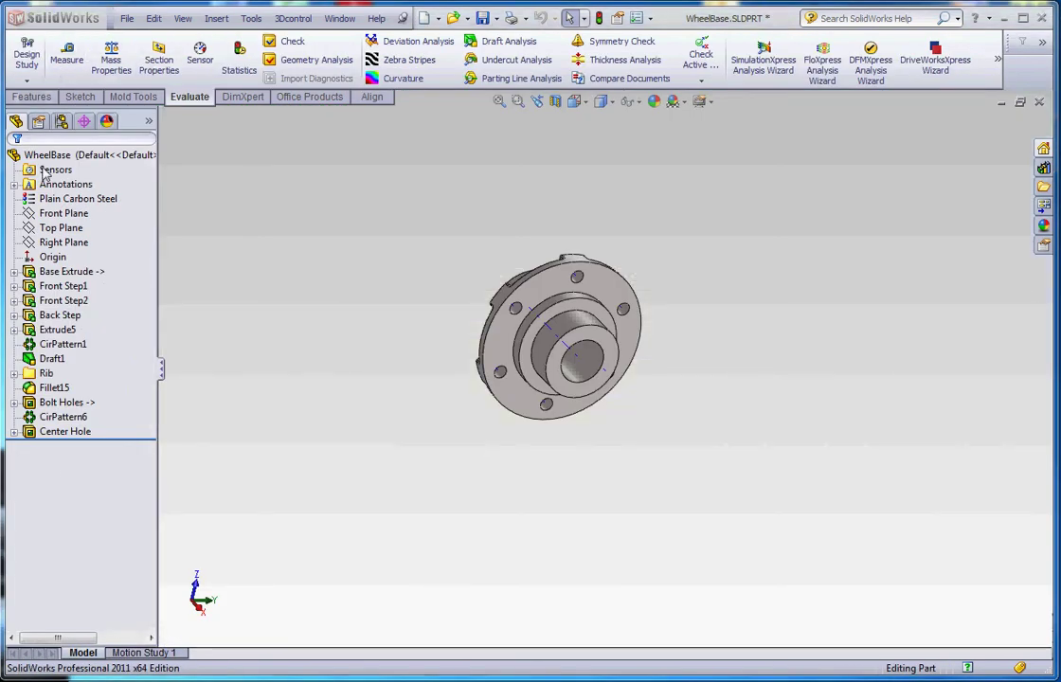
{"action": "left_click", "coordinate": [59, 200]}
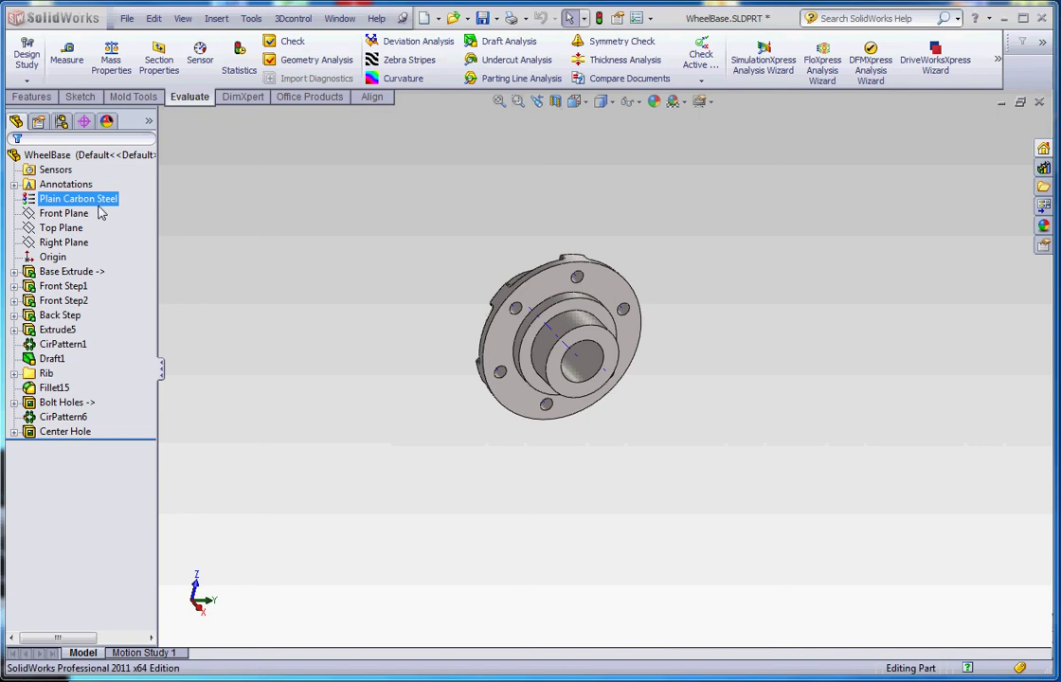
Add a custom Text property named Material to the wheel base part, linked to the part's assigned material
{"action": "left_click", "coordinate": [127, 18]}
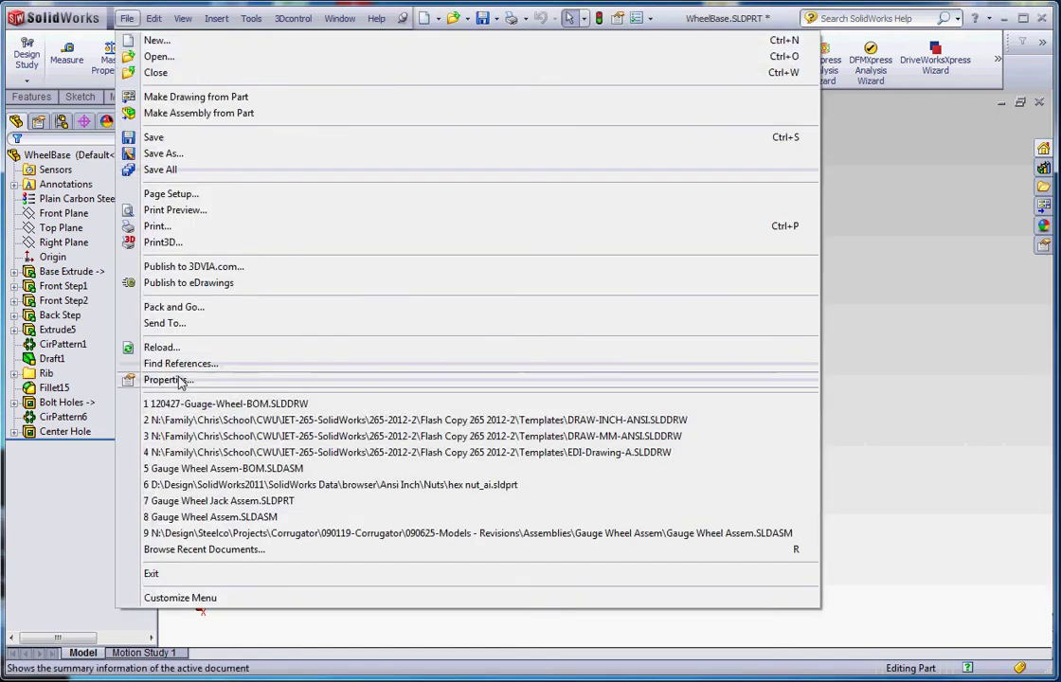
{"action": "left_click", "coordinate": [178, 380]}
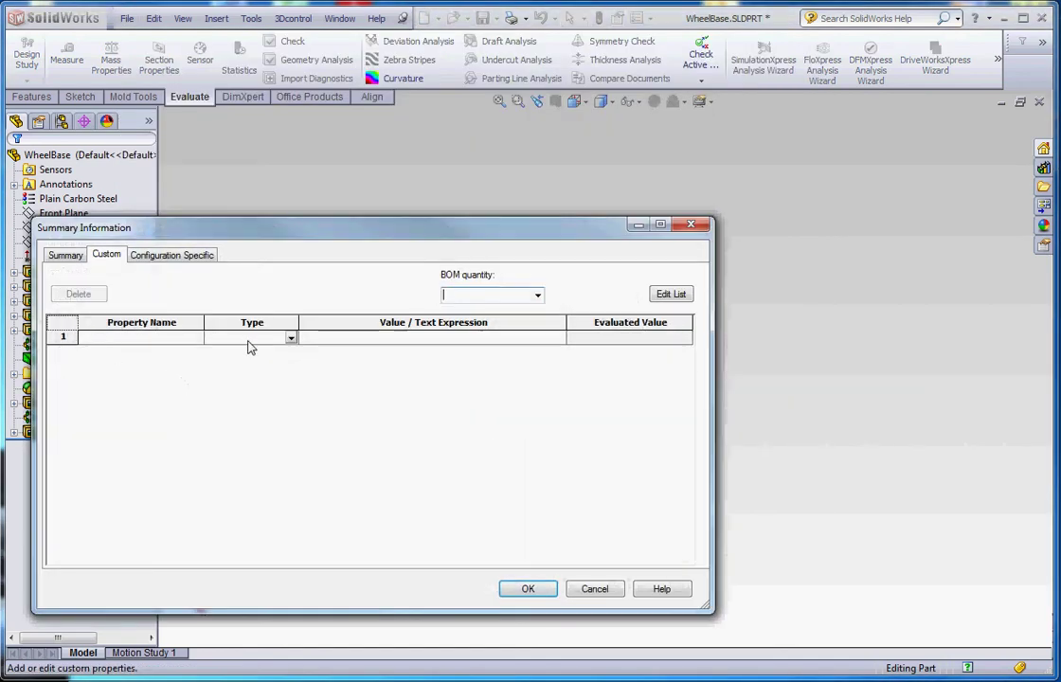
{"action": "left_click", "coordinate": [161, 260]}
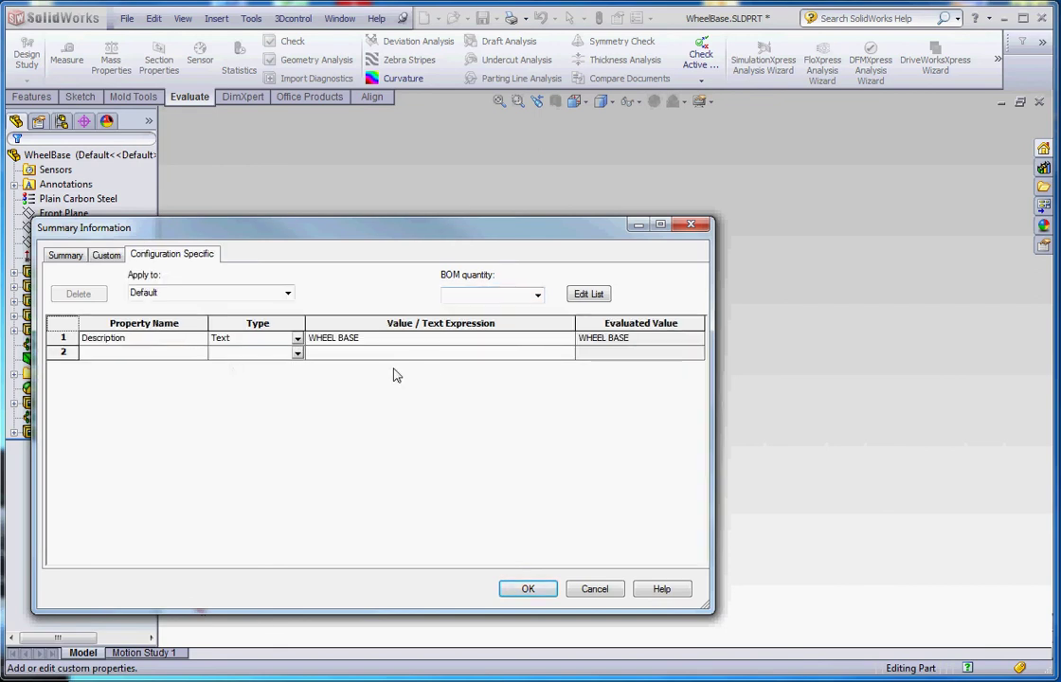
{"action": "left_click", "coordinate": [105, 258]}
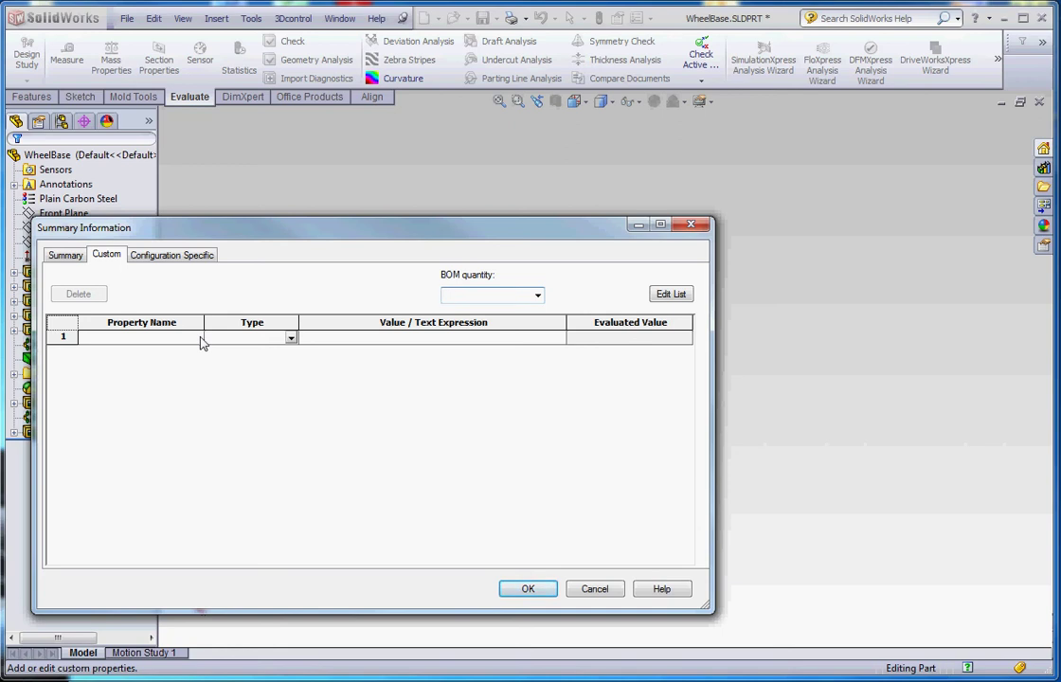
{"action": "left_click", "coordinate": [199, 339]}
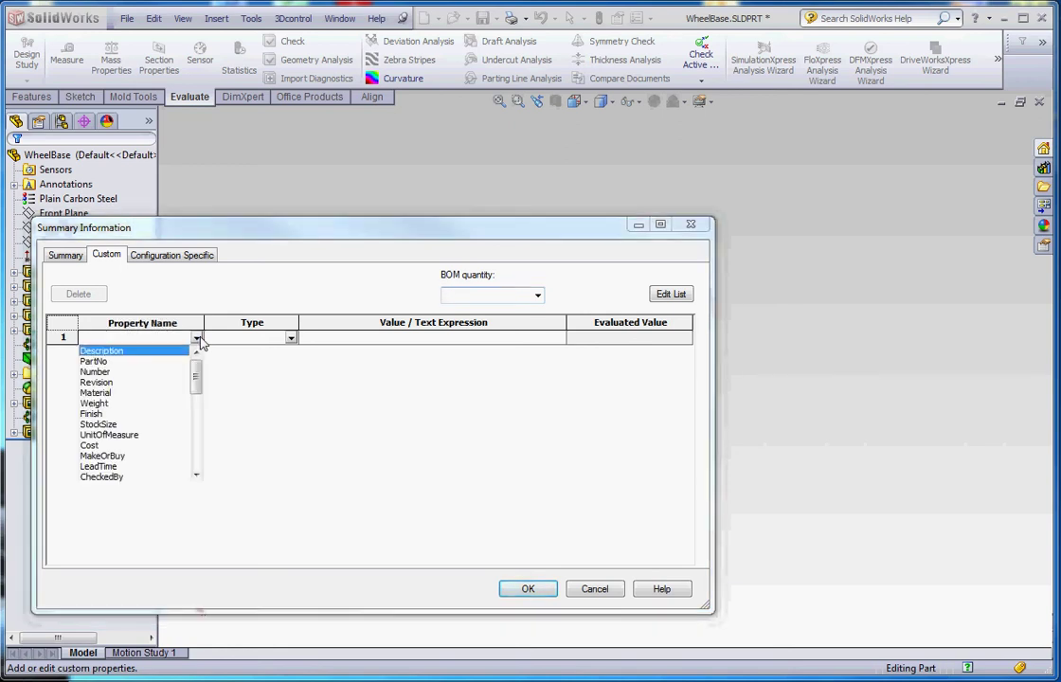
{"action": "left_click", "coordinate": [104, 394]}
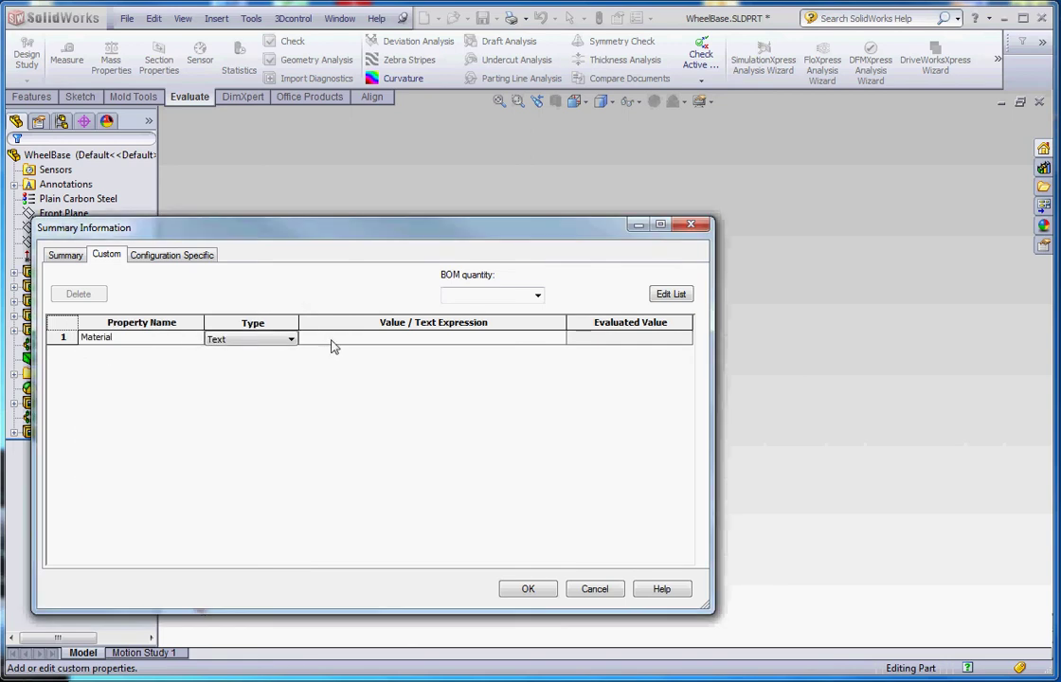
{"action": "left_click", "coordinate": [558, 341]}
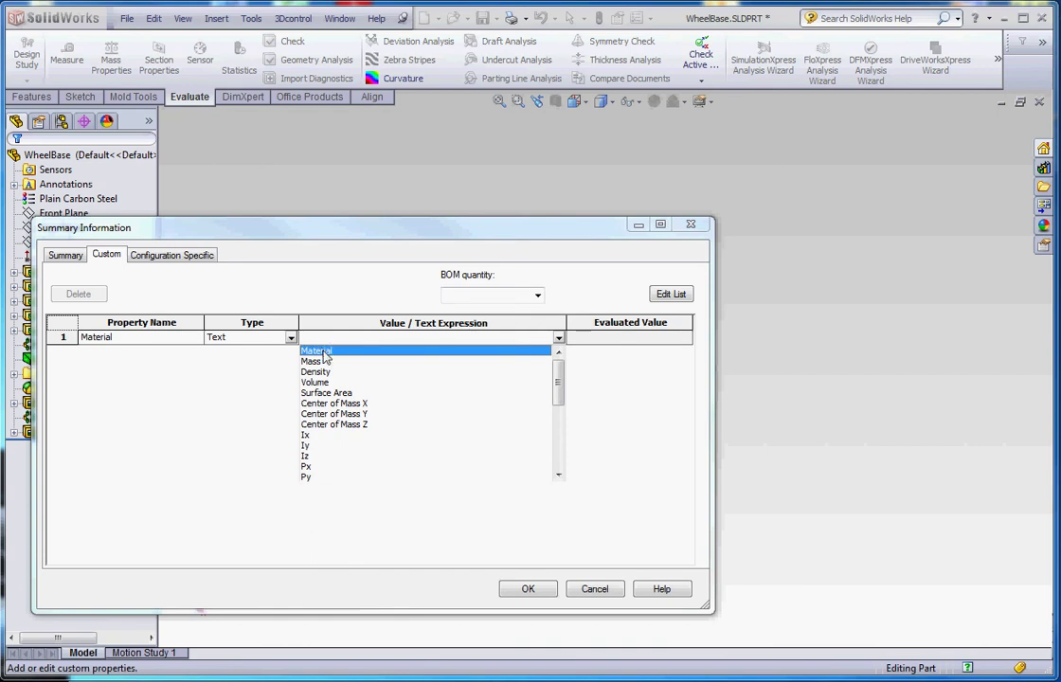
{"action": "left_click", "coordinate": [321, 352]}
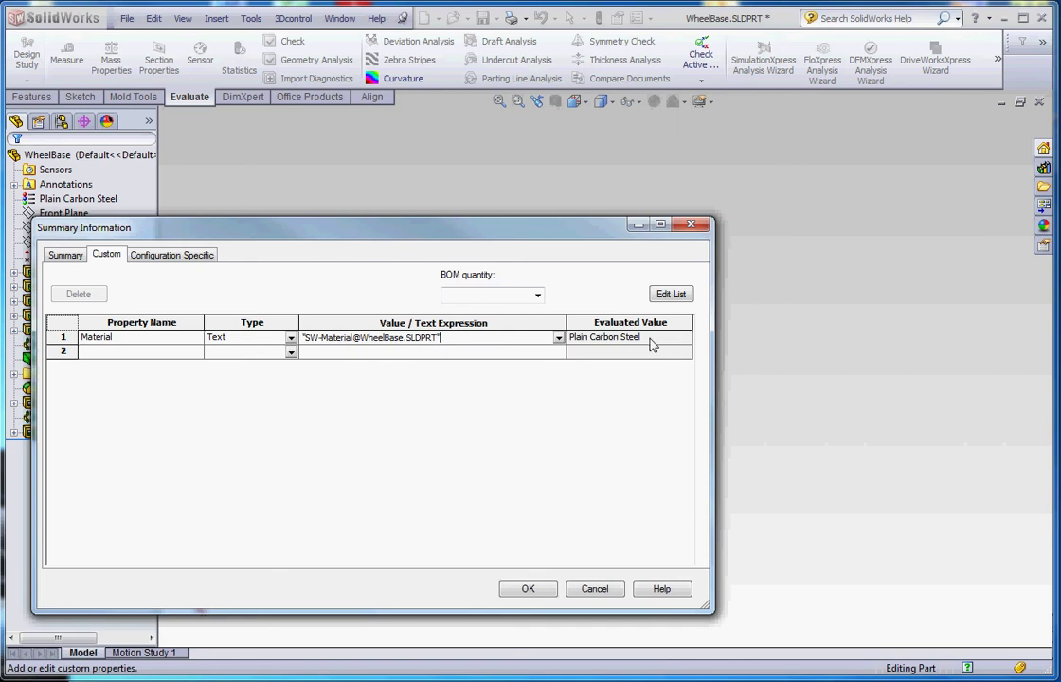
{"action": "left_click", "coordinate": [524, 589]}
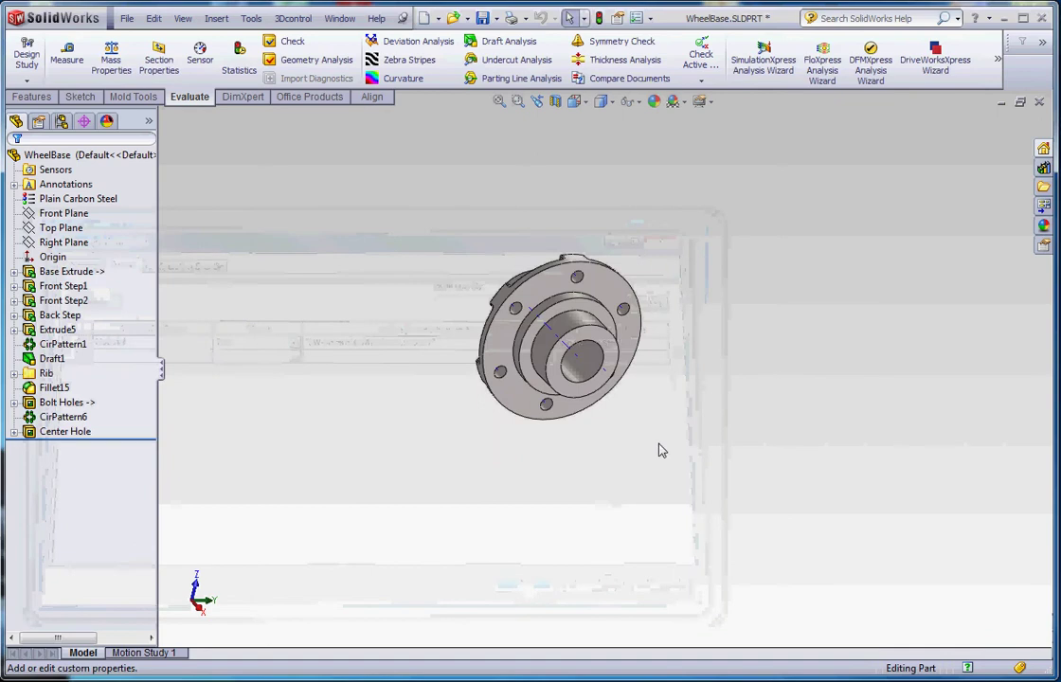
Save and close the wheel base part and rebuild the drawing to refresh the bill of materials
{"action": "left_click", "coordinate": [1039, 102]}
{"action": "left_click", "coordinate": [369, 460]}
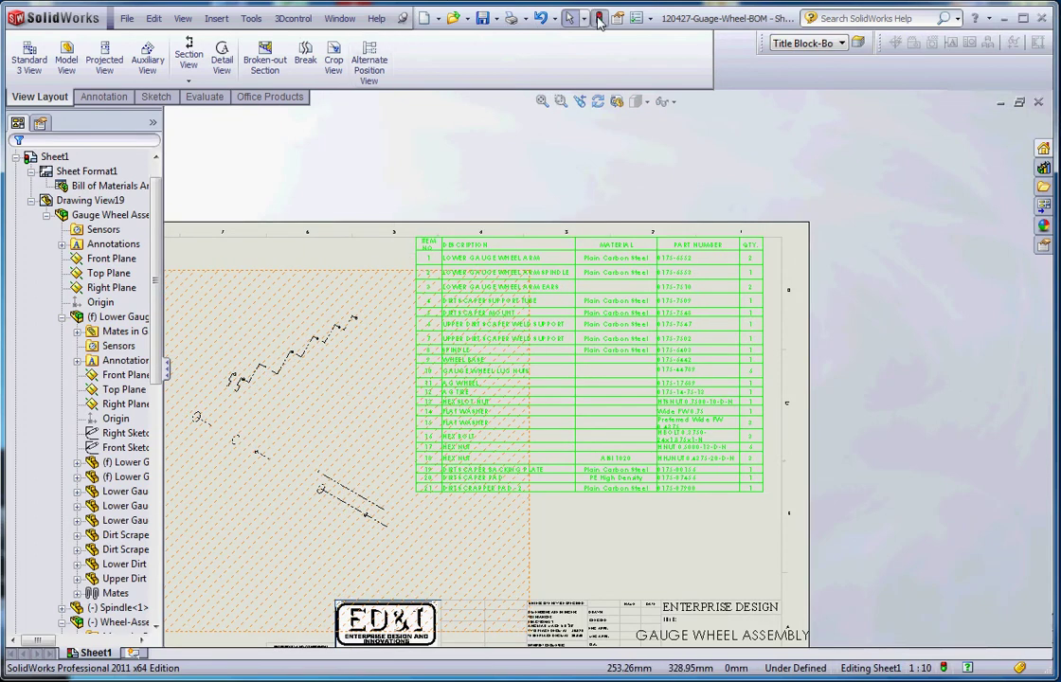
{"action": "left_click", "coordinate": [599, 20]}
{"action": "scroll", "coordinate": [622, 372], "scroll_direction": "down", "scroll_amount": 5}
{"action": "scroll", "coordinate": [622, 373], "scroll_direction": "down", "scroll_amount": 2}
{"action": "scroll", "coordinate": [620, 365], "scroll_direction": "up", "scroll_amount": 6}
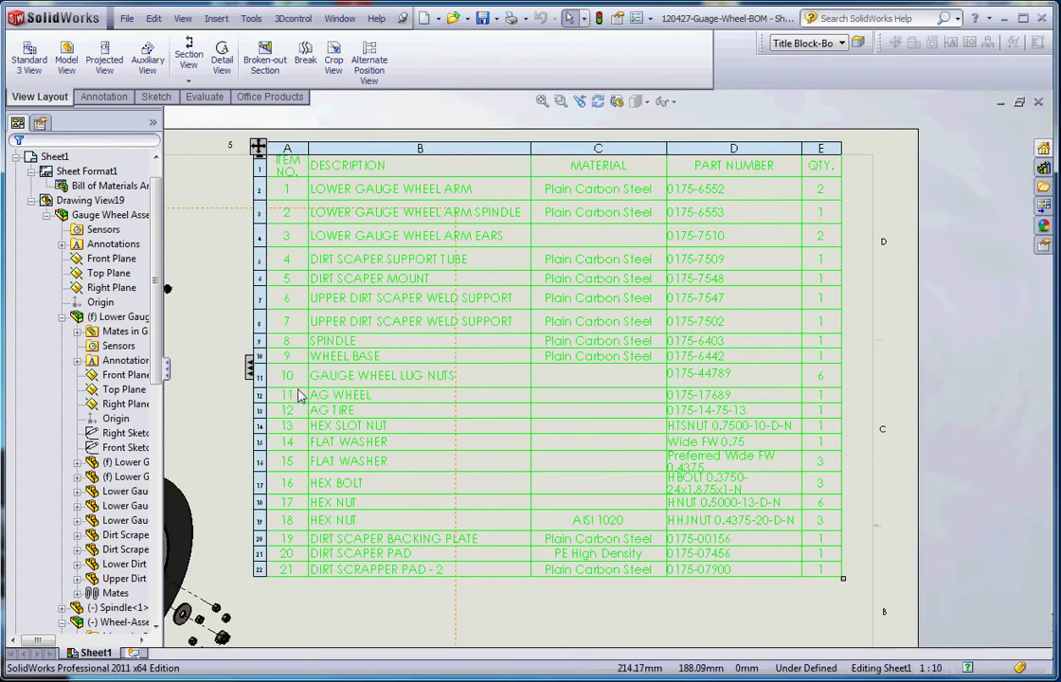
Open the part gauge wheel lug nuts.sldprt from item 10 of the bill of materials and check its assigned material
{"action": "scroll", "coordinate": [299, 390], "scroll_direction": "down", "scroll_amount": 4}
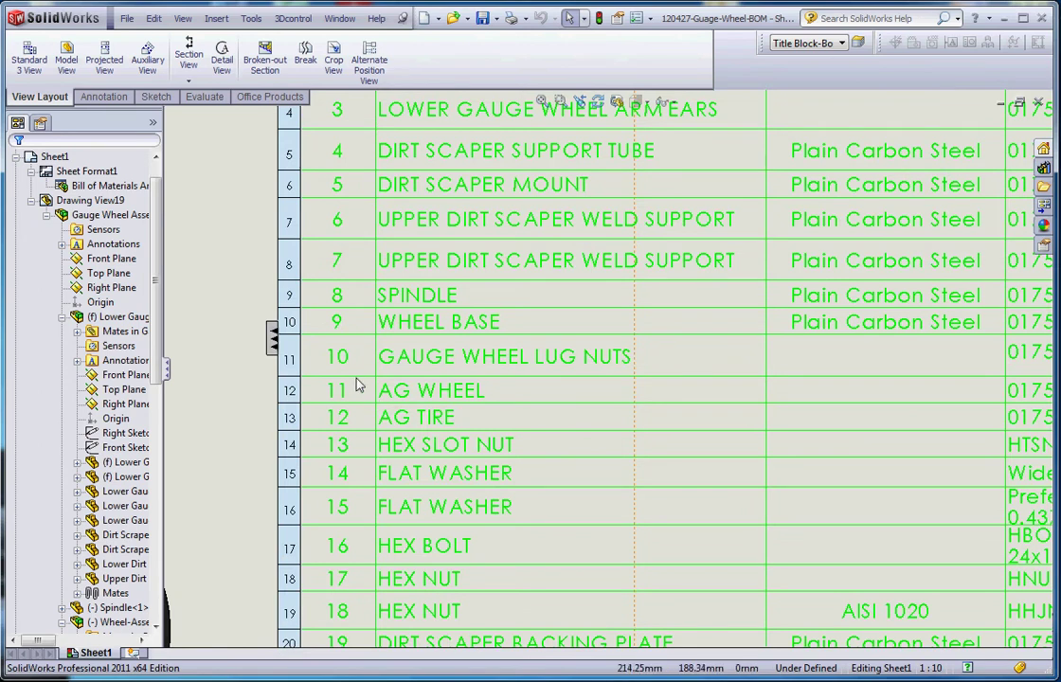
{"action": "left_click", "coordinate": [360, 367]}
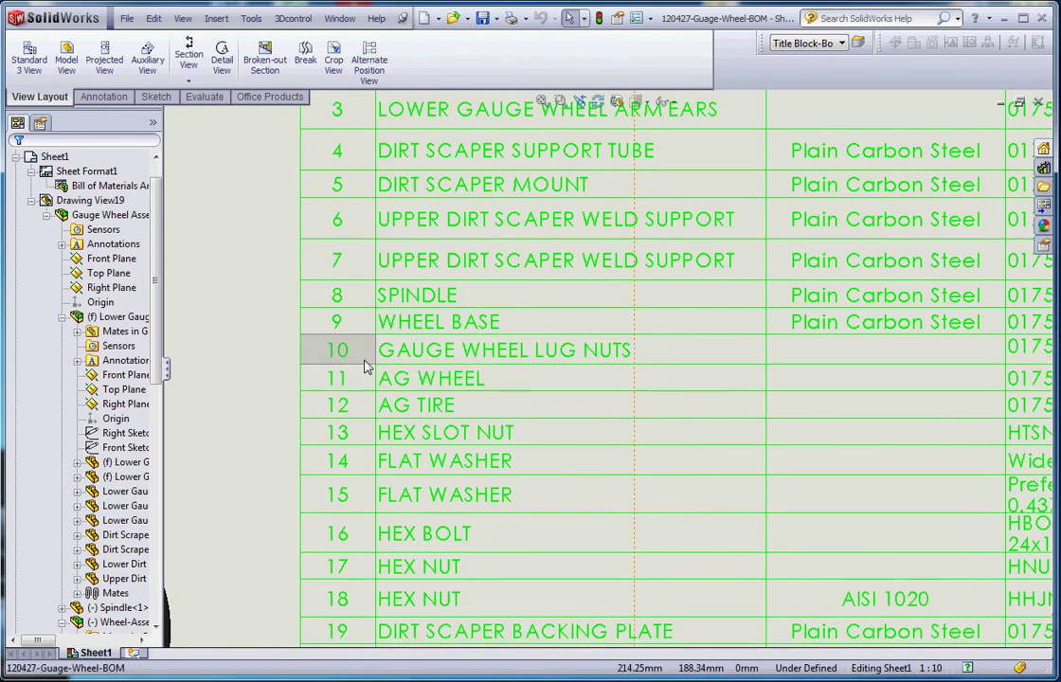
{"action": "scroll", "coordinate": [482, 366], "scroll_direction": "up", "scroll_amount": 3}
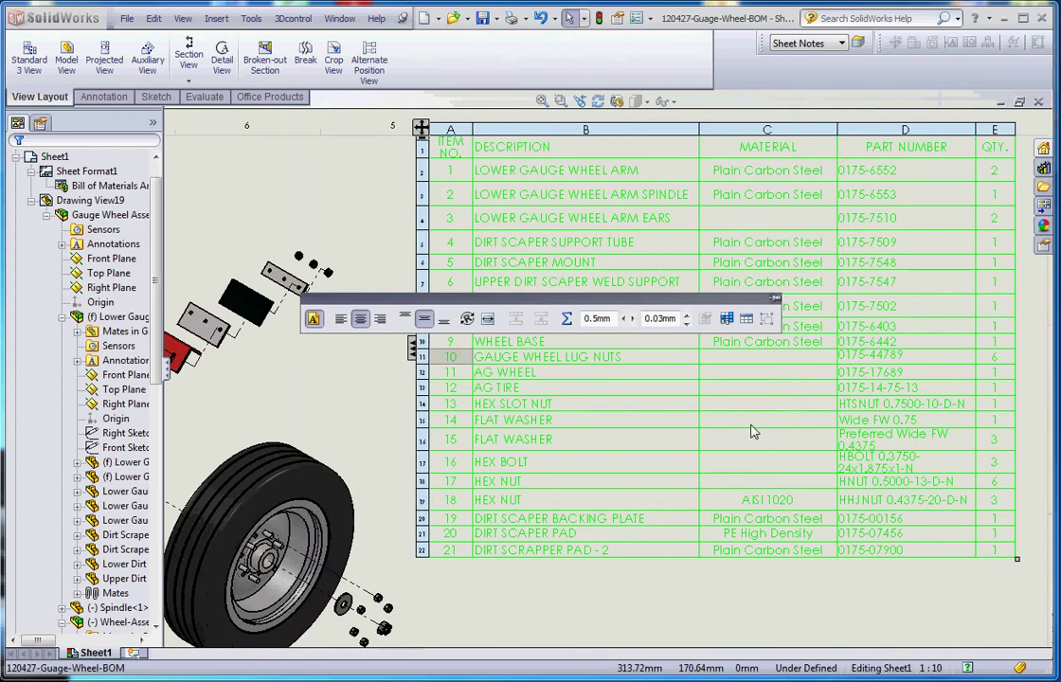
{"action": "left_click", "coordinate": [791, 355]}
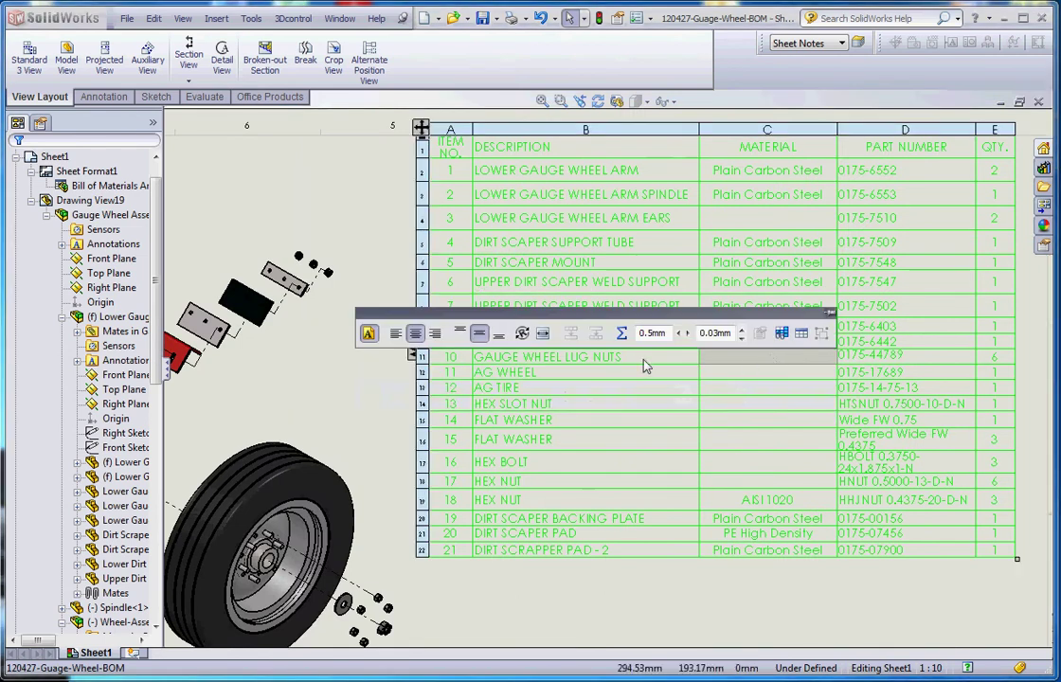
{"action": "right_click", "coordinate": [722, 361]}
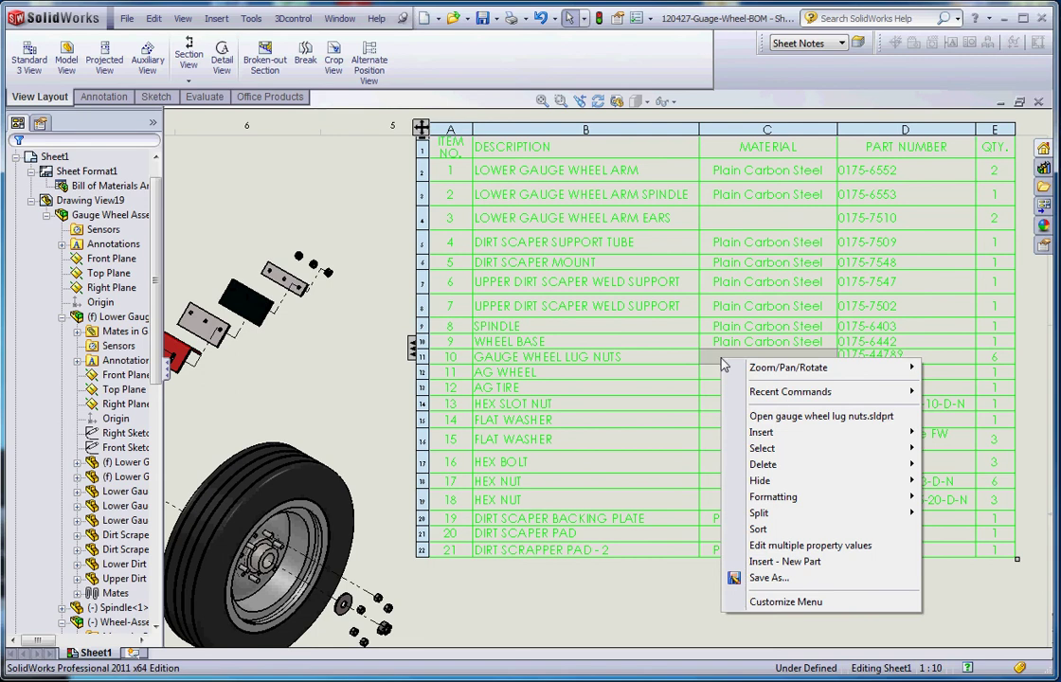
{"action": "left_click", "coordinate": [816, 417]}
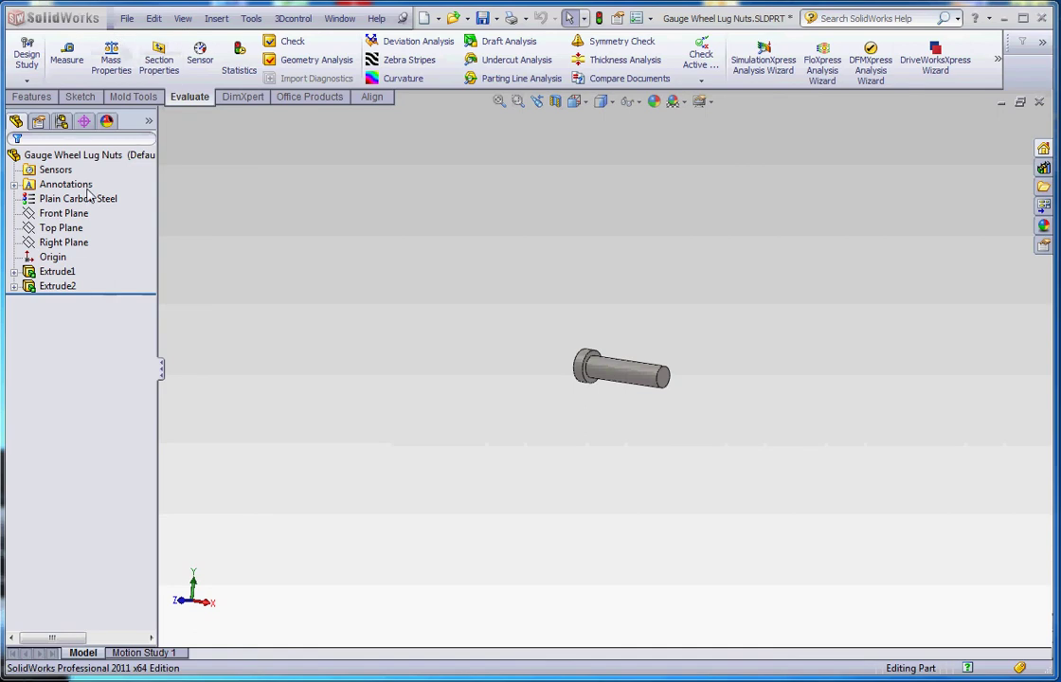
{"action": "left_click", "coordinate": [57, 203]}
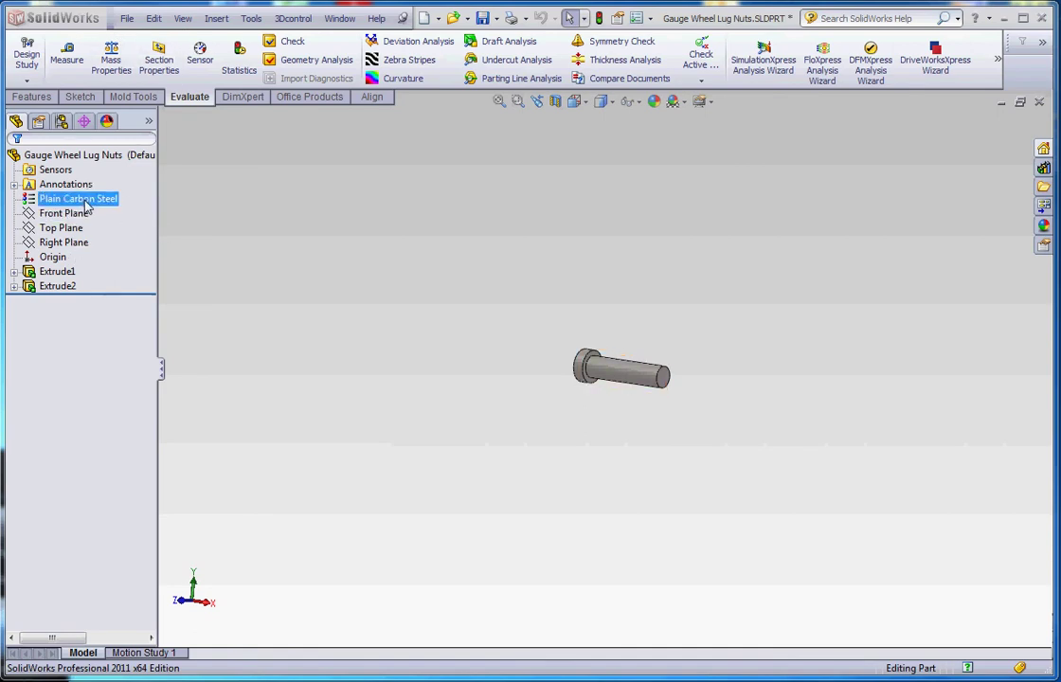
Give the lug nuts part a custom Text property named Material that takes its value from the assigned material
{"action": "left_click", "coordinate": [126, 18]}
{"action": "left_click", "coordinate": [161, 380]}
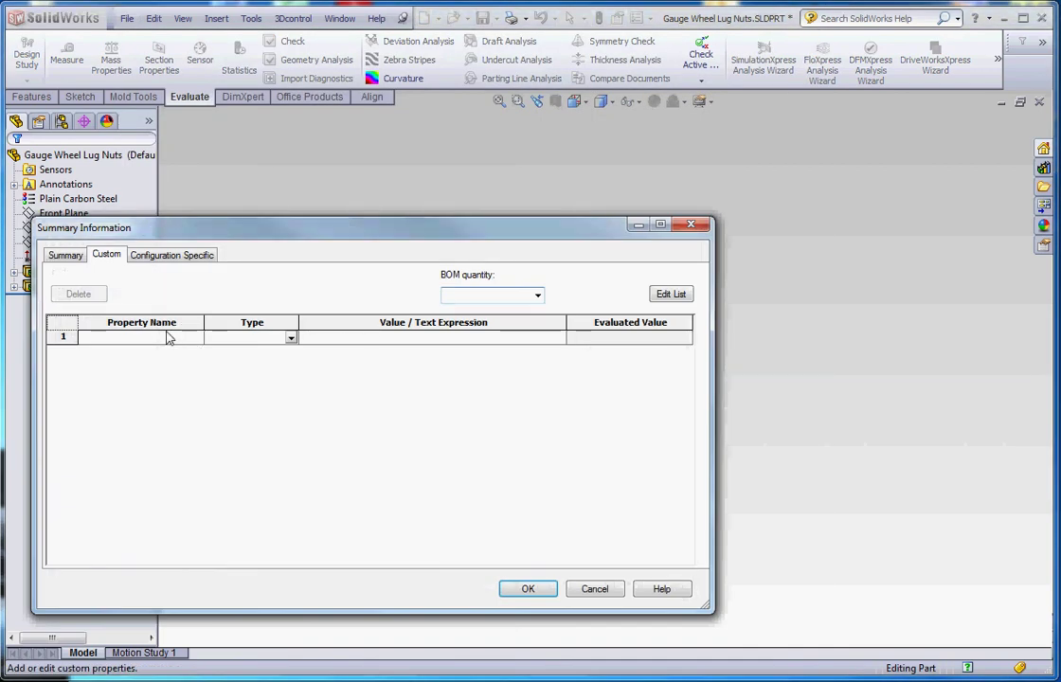
{"action": "left_click", "coordinate": [196, 338]}
{"action": "left_click", "coordinate": [113, 393]}
{"action": "left_click", "coordinate": [389, 339]}
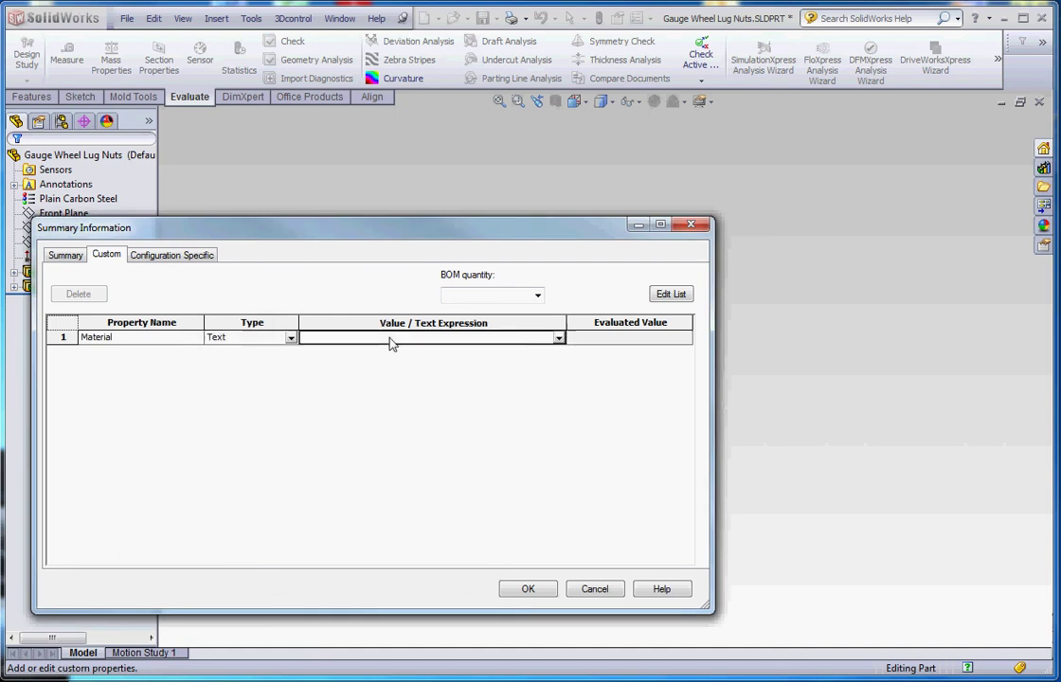
{"action": "left_click", "coordinate": [558, 338]}
{"action": "left_click", "coordinate": [320, 349]}
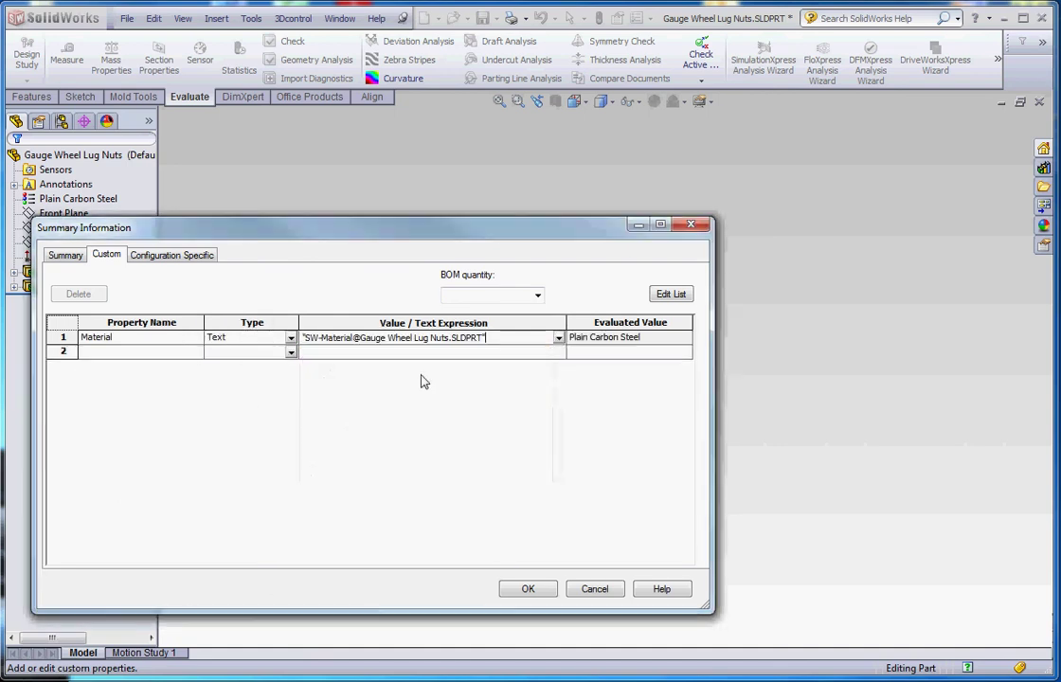
{"action": "left_click", "coordinate": [527, 589]}
Save and close the lug nuts part and rebuild the drawing to update the MATERIAL column
{"action": "key", "text": "ctrl+w"}
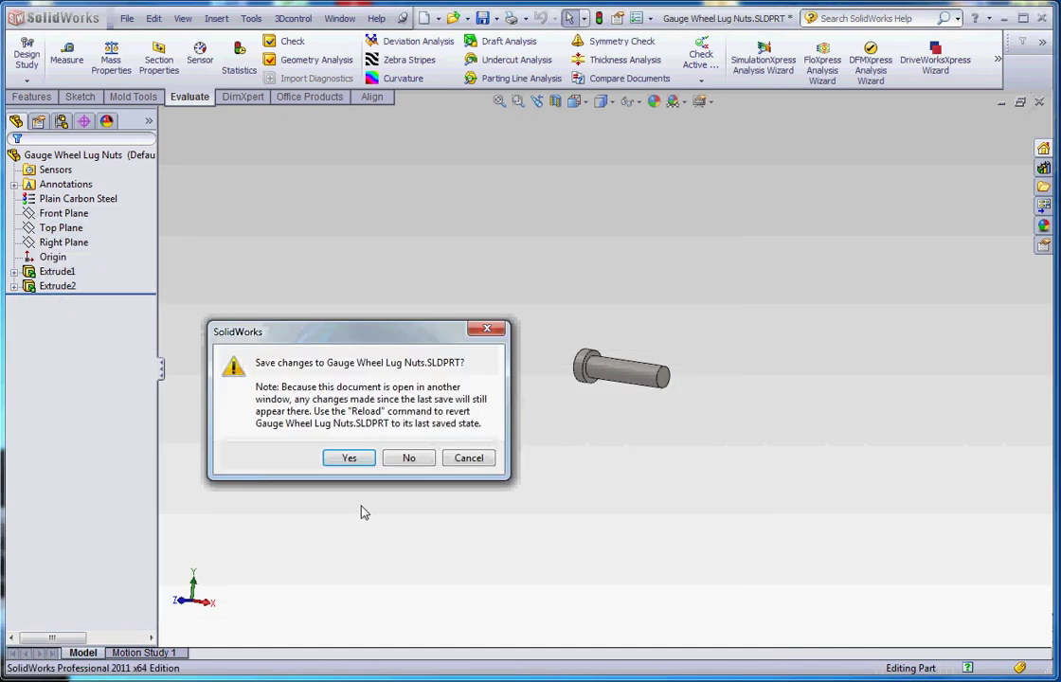
{"action": "left_click", "coordinate": [350, 458]}
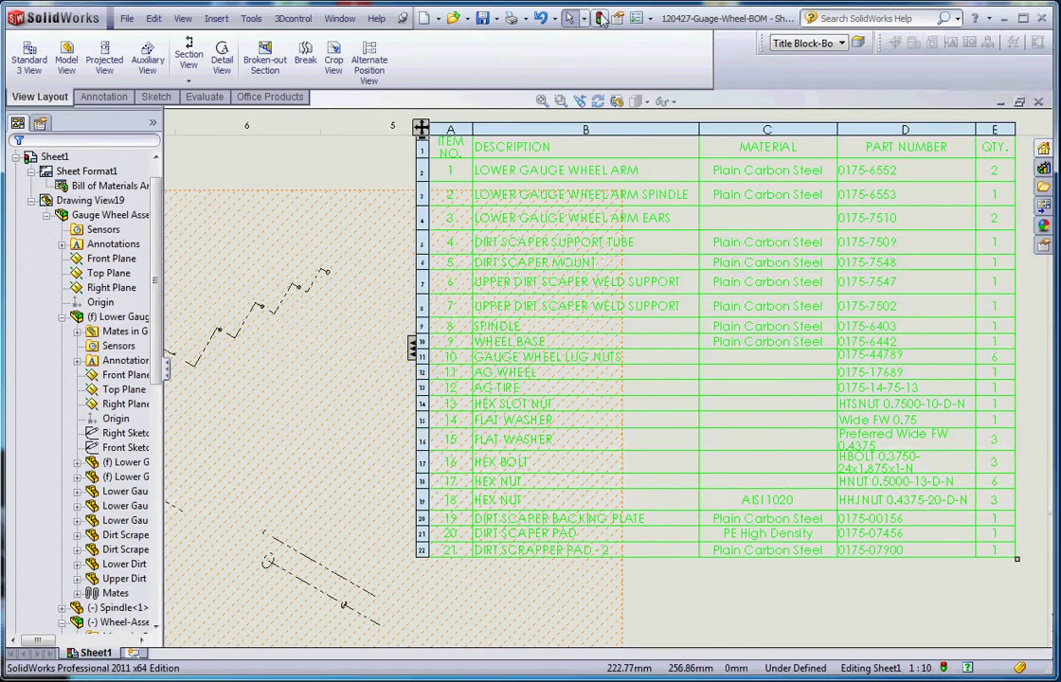
{"action": "left_click", "coordinate": [600, 19]}
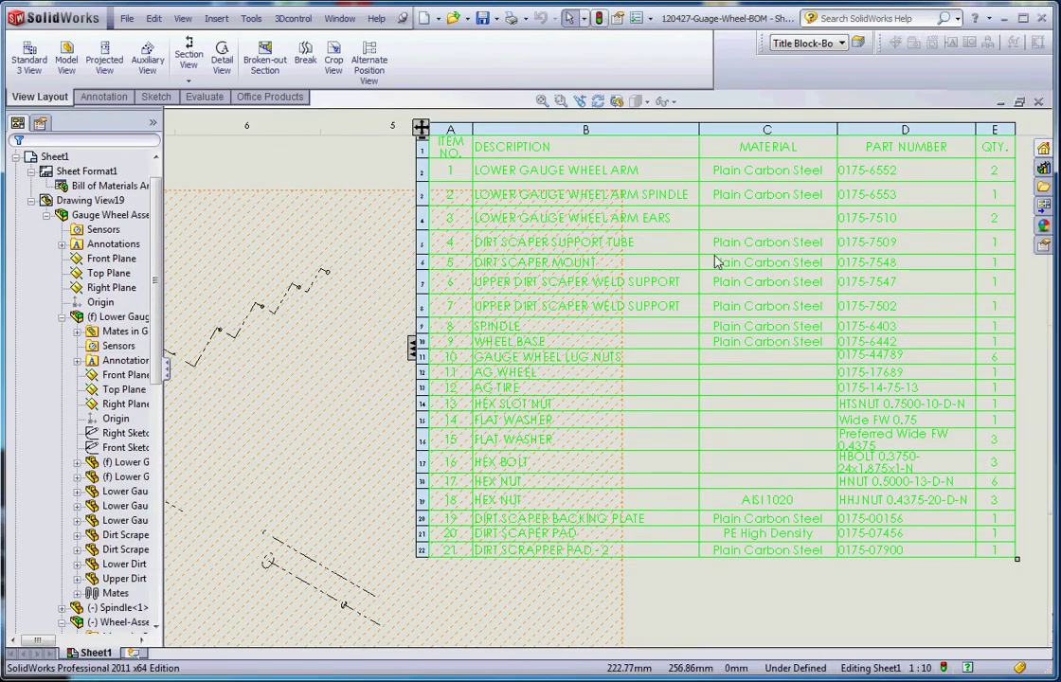
Open the part flat washer type a wide_ai.sldprt from item 15 of the bill of materials
{"action": "right_click", "coordinate": [775, 449]}
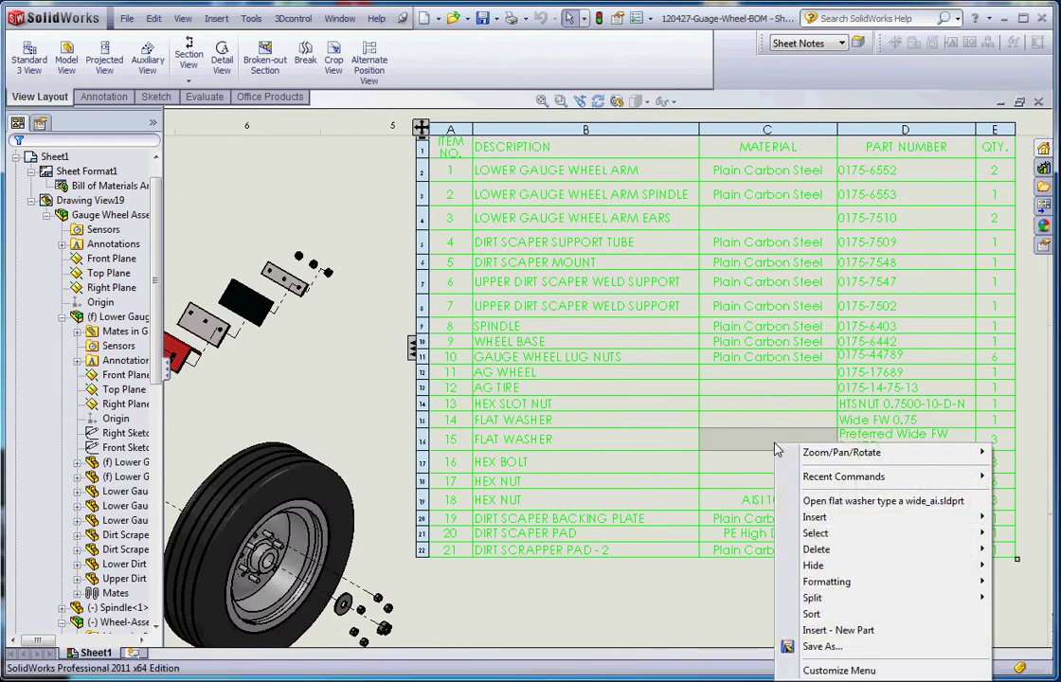
{"action": "left_click", "coordinate": [840, 502]}
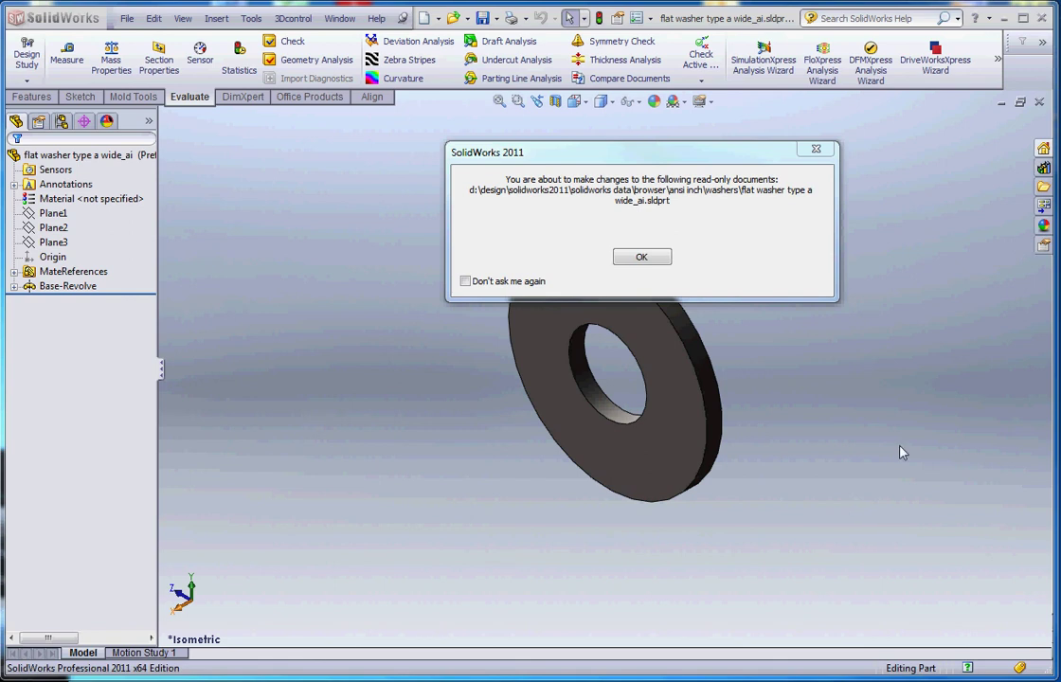
{"action": "left_click", "coordinate": [642, 256]}
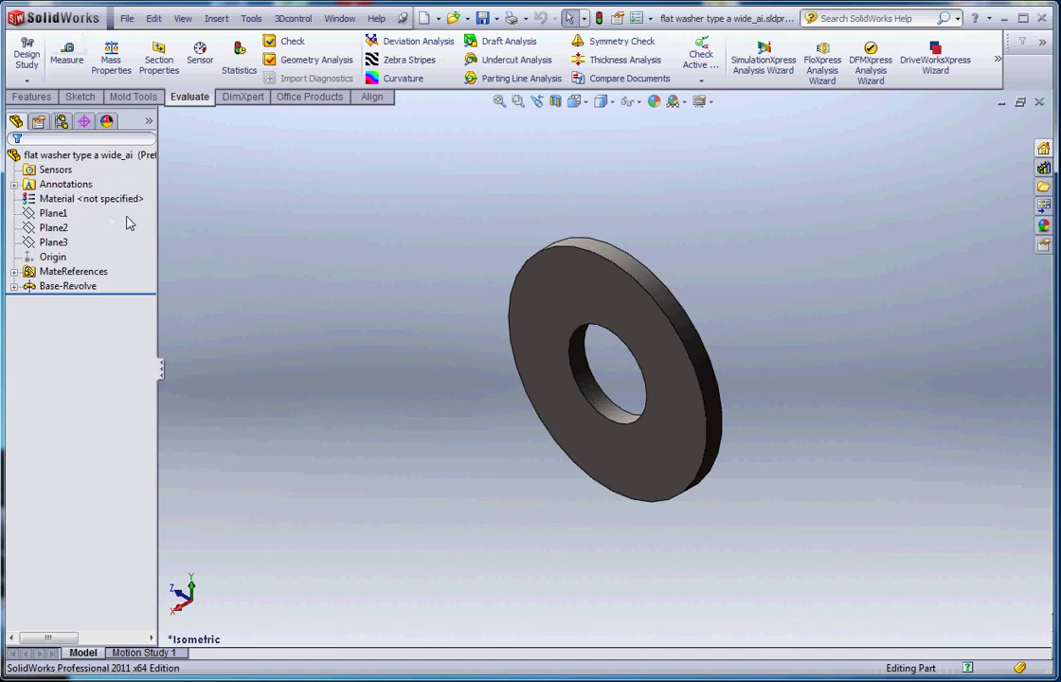
Assign Plain Carbon Steel from the SolidWorks steel library as the flat washer's material
{"action": "right_click", "coordinate": [100, 200]}
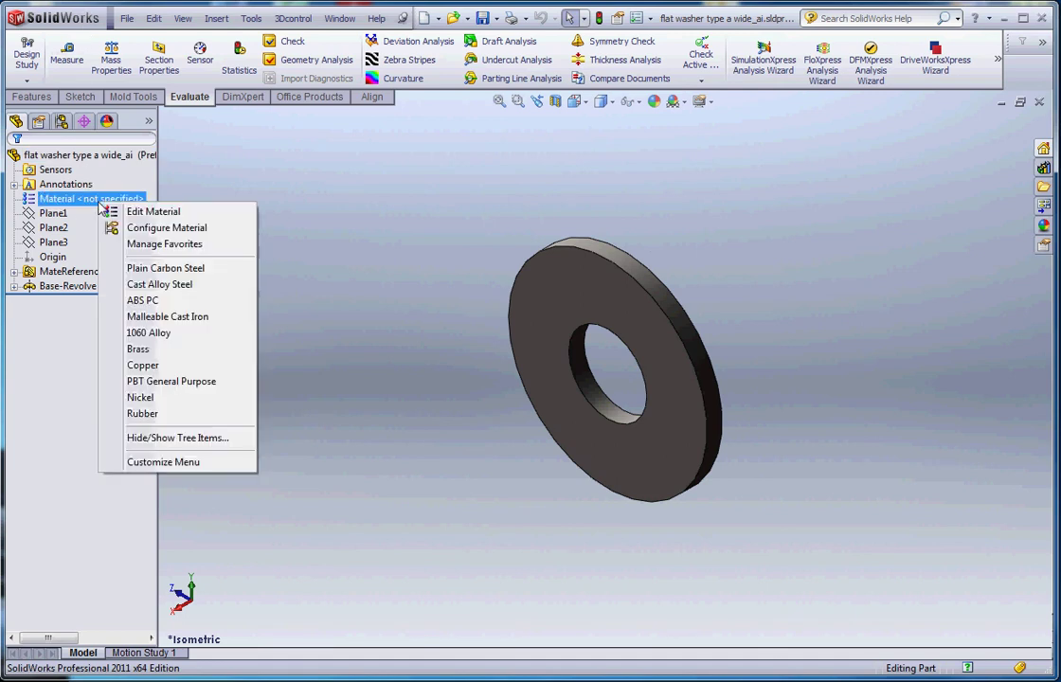
{"action": "left_click", "coordinate": [184, 212]}
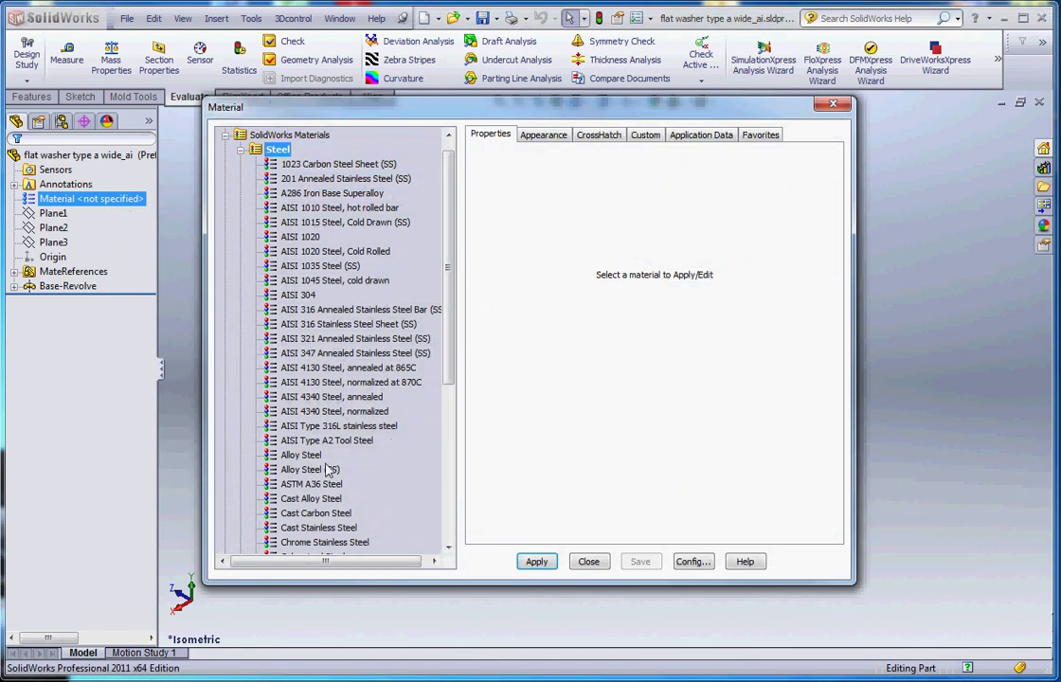
{"action": "scroll", "coordinate": [445, 293], "scroll_direction": "down", "scroll_amount": 3}
{"action": "left_click", "coordinate": [334, 441]}
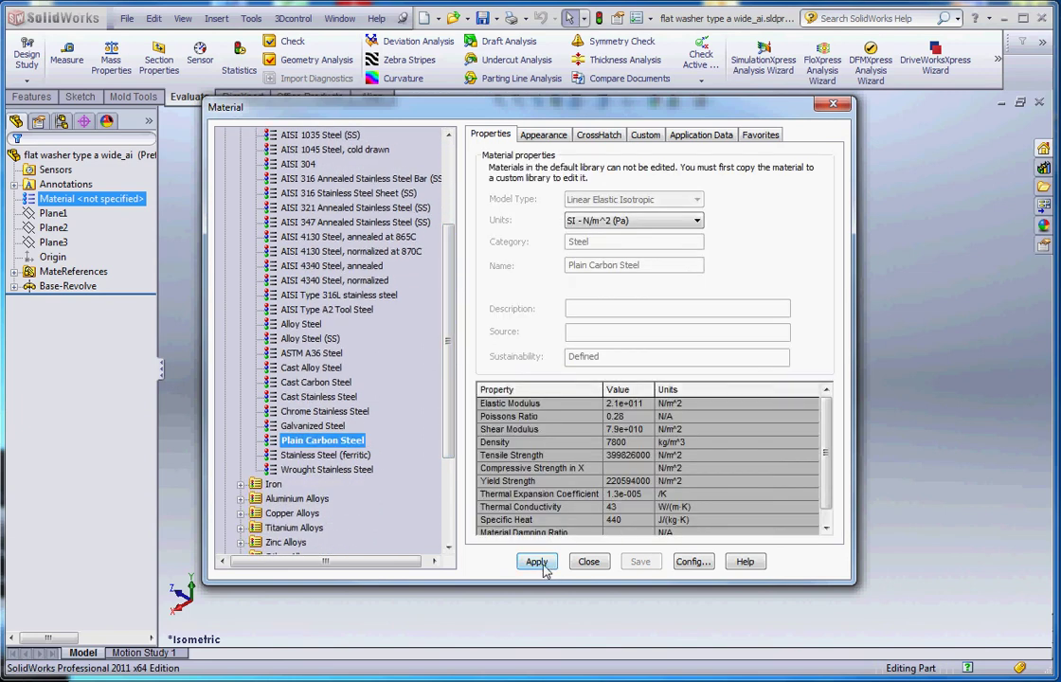
{"action": "left_click", "coordinate": [536, 562]}
{"action": "left_click", "coordinate": [588, 561]}
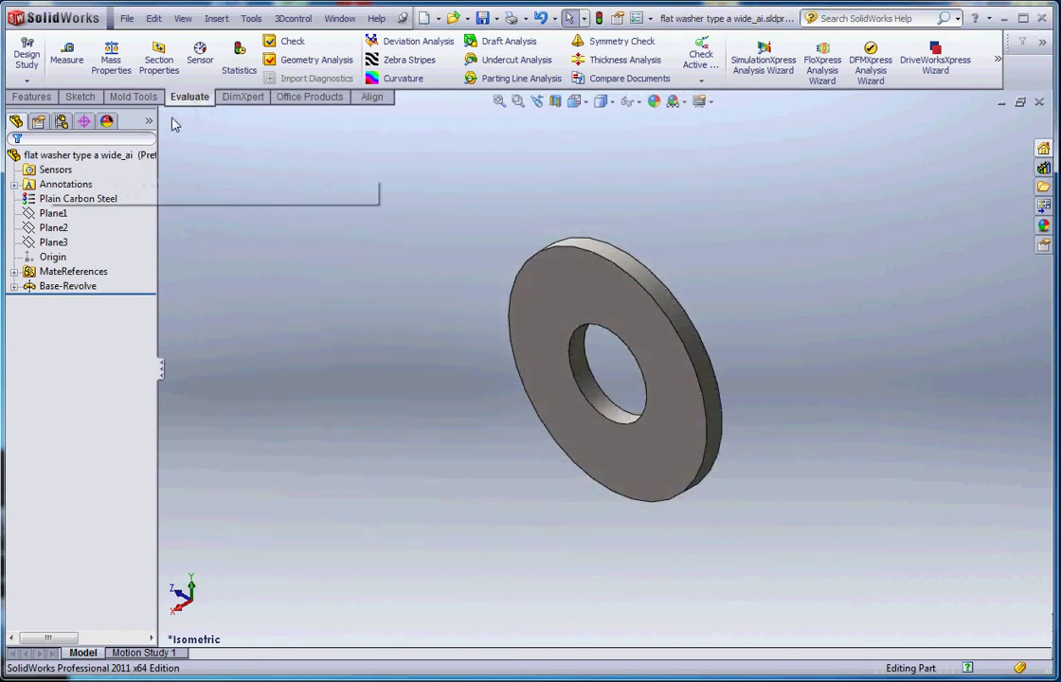
Give the flat washer part a custom Text property named Material that takes its value from the assigned material
{"action": "left_click", "coordinate": [122, 20]}
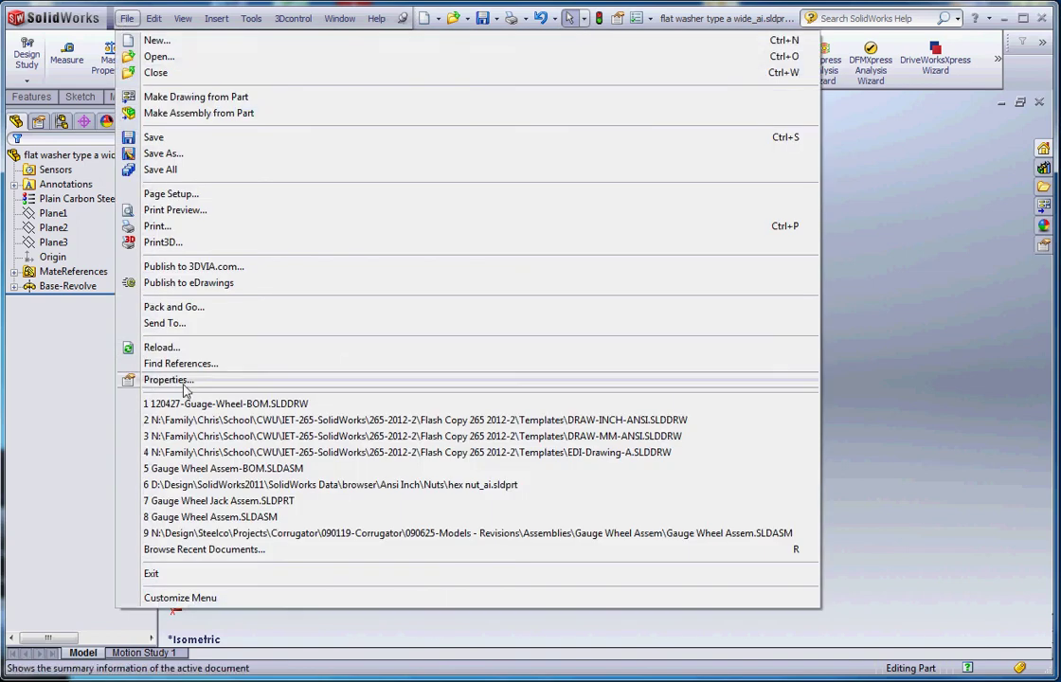
{"action": "left_click", "coordinate": [168, 379]}
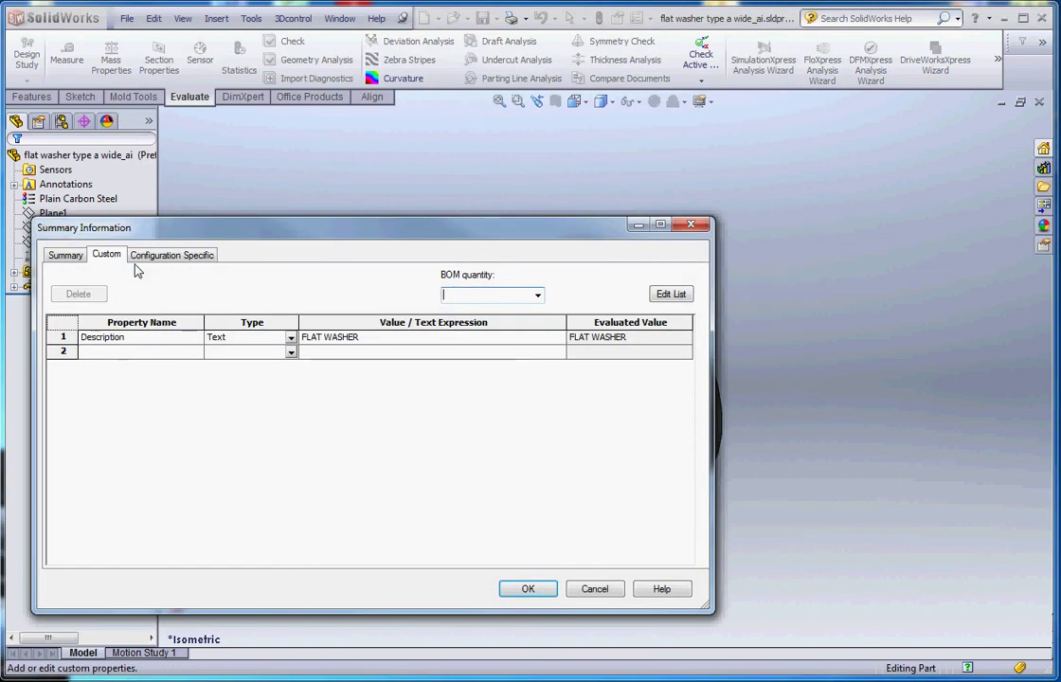
{"action": "left_click", "coordinate": [180, 256]}
{"action": "left_click", "coordinate": [112, 256]}
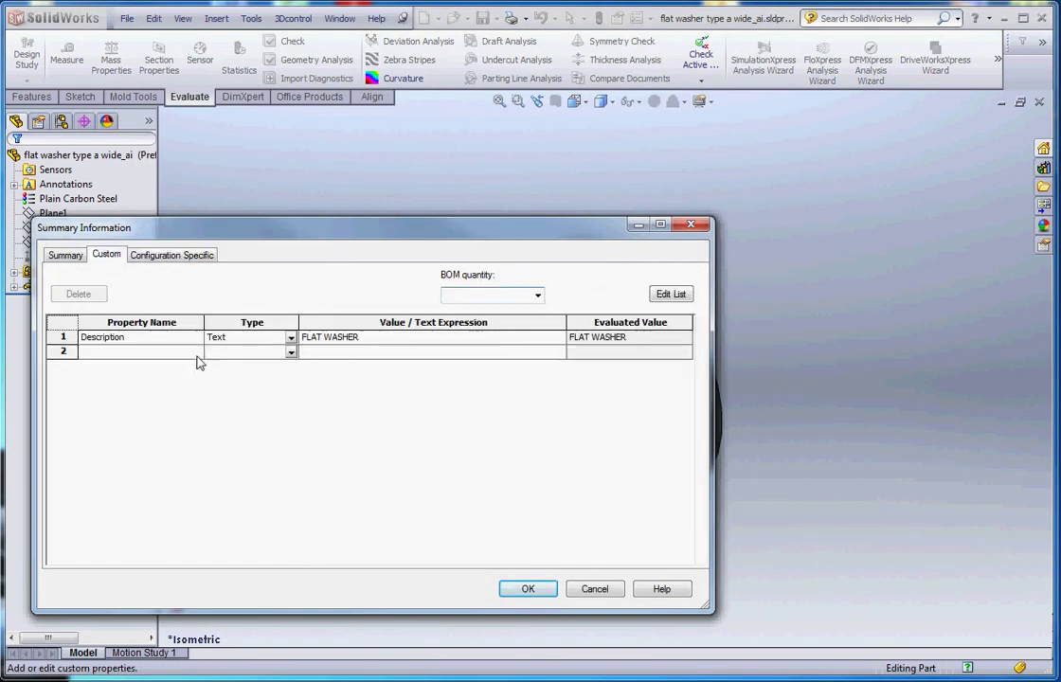
{"action": "left_click", "coordinate": [196, 351]}
{"action": "left_click", "coordinate": [111, 409]}
{"action": "left_click", "coordinate": [356, 356]}
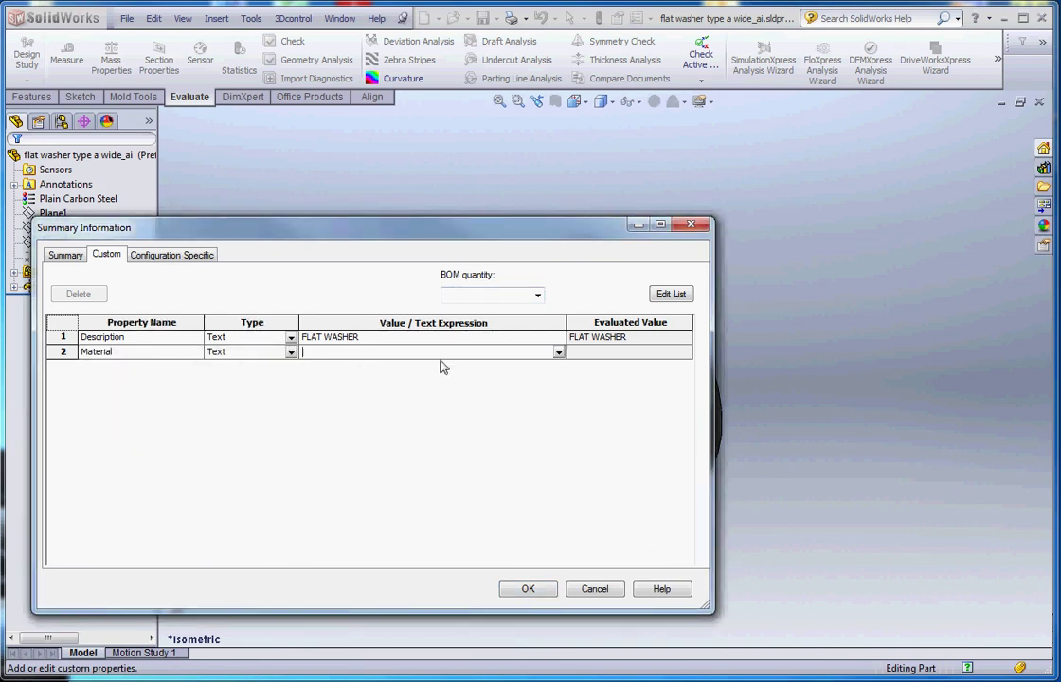
{"action": "left_click", "coordinate": [559, 353]}
{"action": "left_click", "coordinate": [315, 366]}
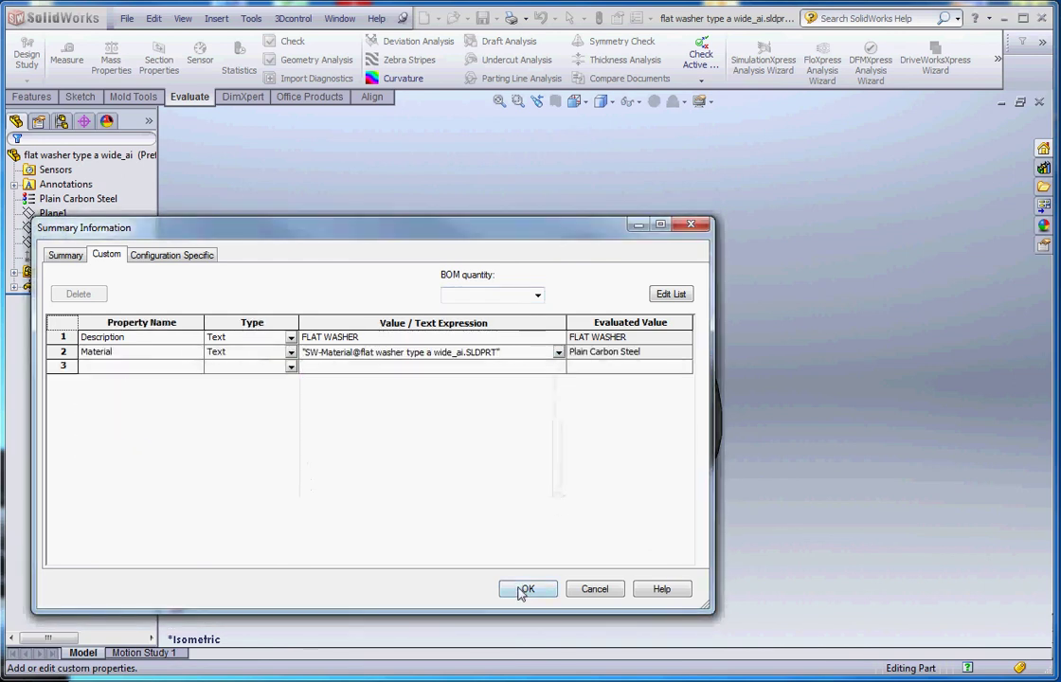
{"action": "left_click", "coordinate": [530, 586]}
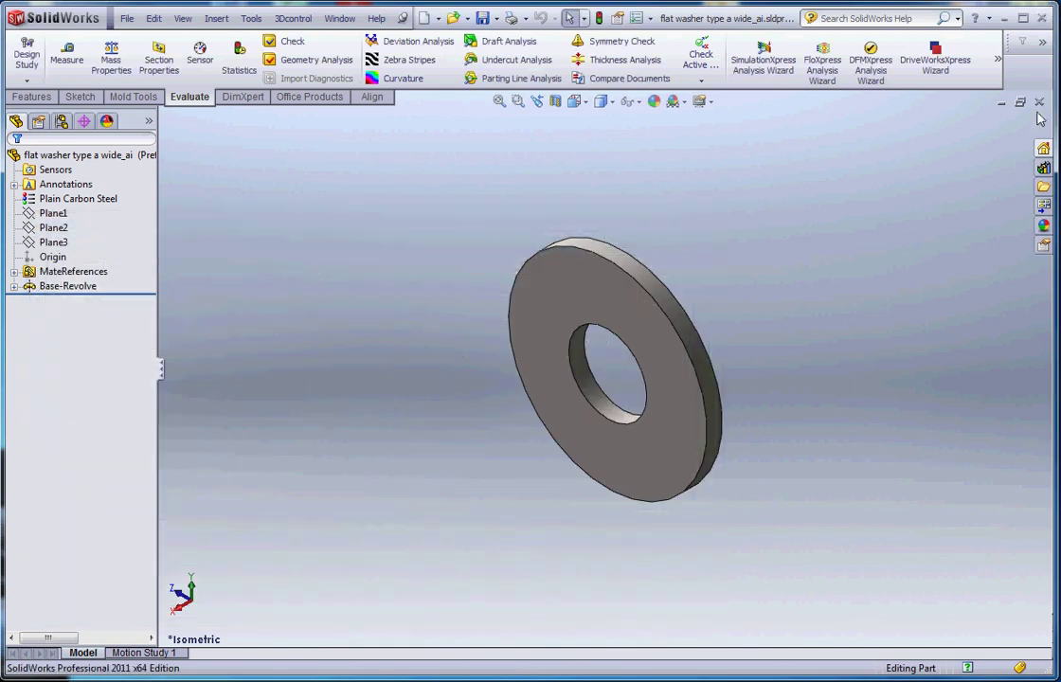
Return to the 120427-Guage-Wheel-BOM drawing and rebuild it to update the MATERIAL column
{"action": "key", "text": "ctrl+Tab"}
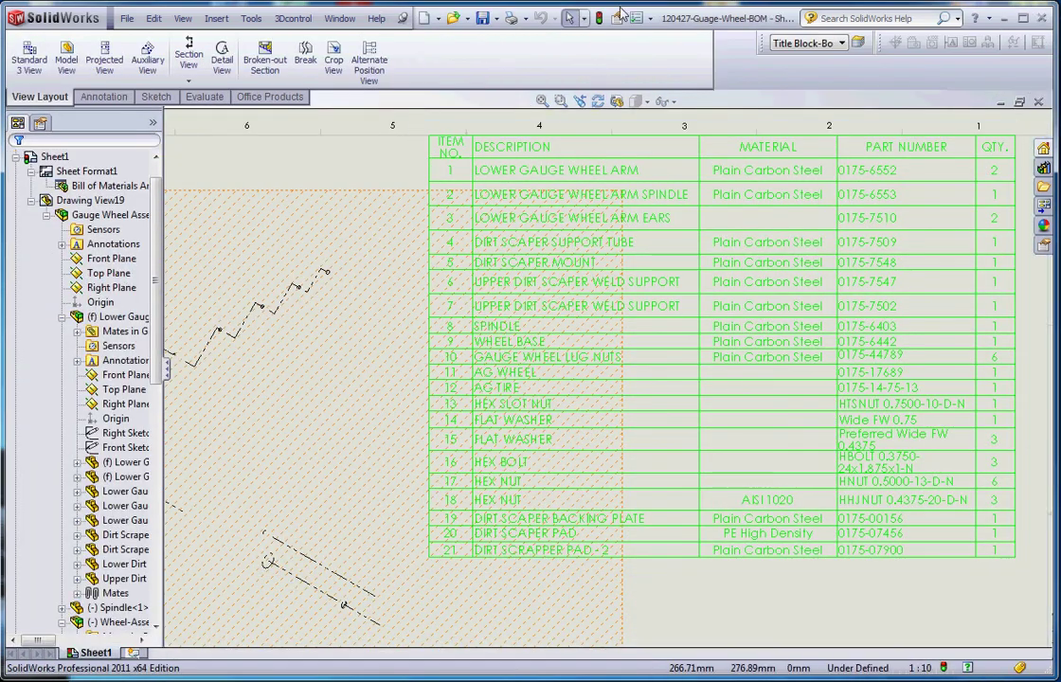
{"action": "left_click", "coordinate": [603, 21]}
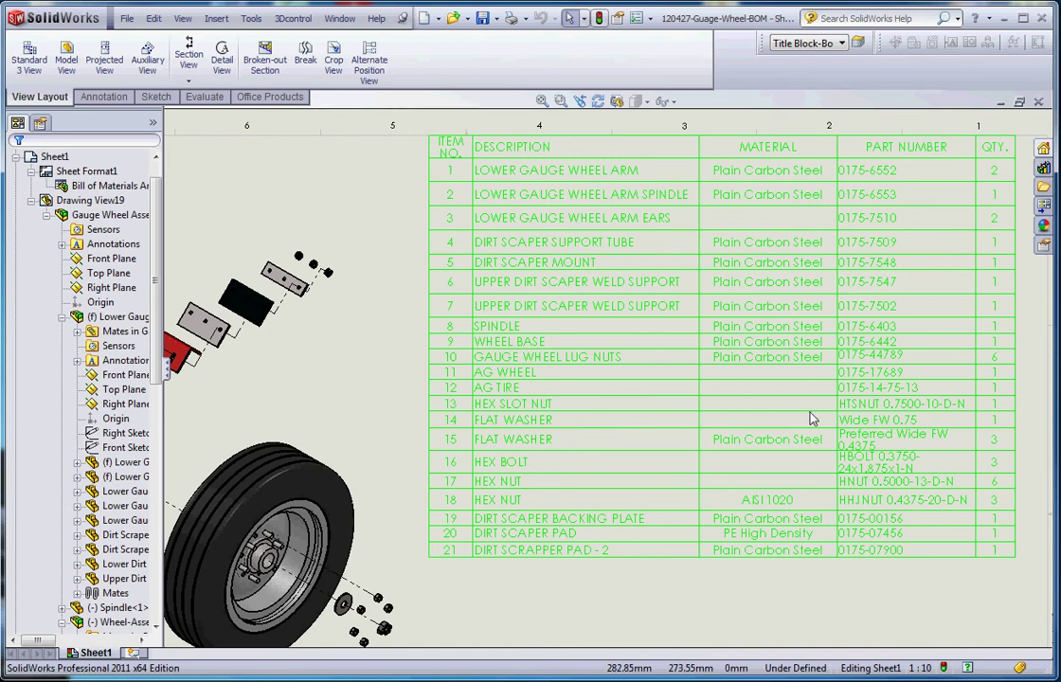
Examine the updated bill of materials and its placement within the sheet border
{"action": "left_click", "coordinate": [485, 441]}
{"action": "scroll", "coordinate": [720, 492], "scroll_direction": "down", "scroll_amount": 2}
{"action": "scroll", "coordinate": [841, 462], "scroll_direction": "up", "scroll_amount": 4}
{"action": "left_click", "coordinate": [722, 525]}
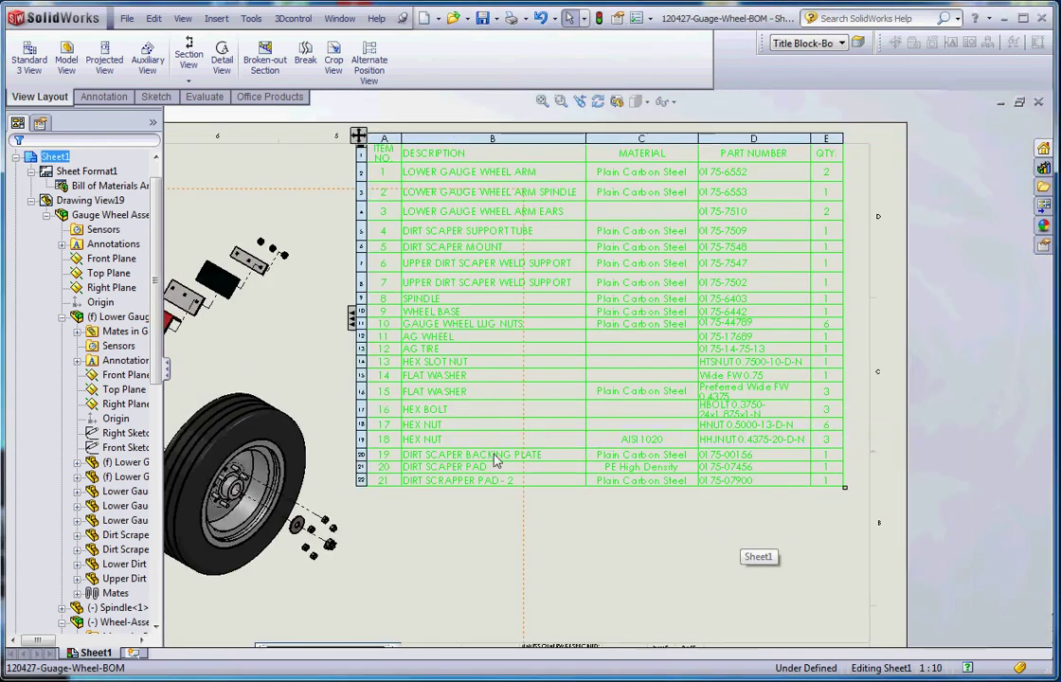
{"action": "scroll", "coordinate": [479, 445], "scroll_direction": "down", "scroll_amount": 2}
{"action": "scroll", "coordinate": [688, 539], "scroll_direction": "up", "scroll_amount": 2}
{"action": "left_click", "coordinate": [644, 265]}
{"action": "scroll", "coordinate": [625, 258], "scroll_direction": "down", "scroll_amount": 1}
{"action": "scroll", "coordinate": [663, 260], "scroll_direction": "up", "scroll_amount": 1}
{"action": "scroll", "coordinate": [649, 227], "scroll_direction": "down", "scroll_amount": 2}
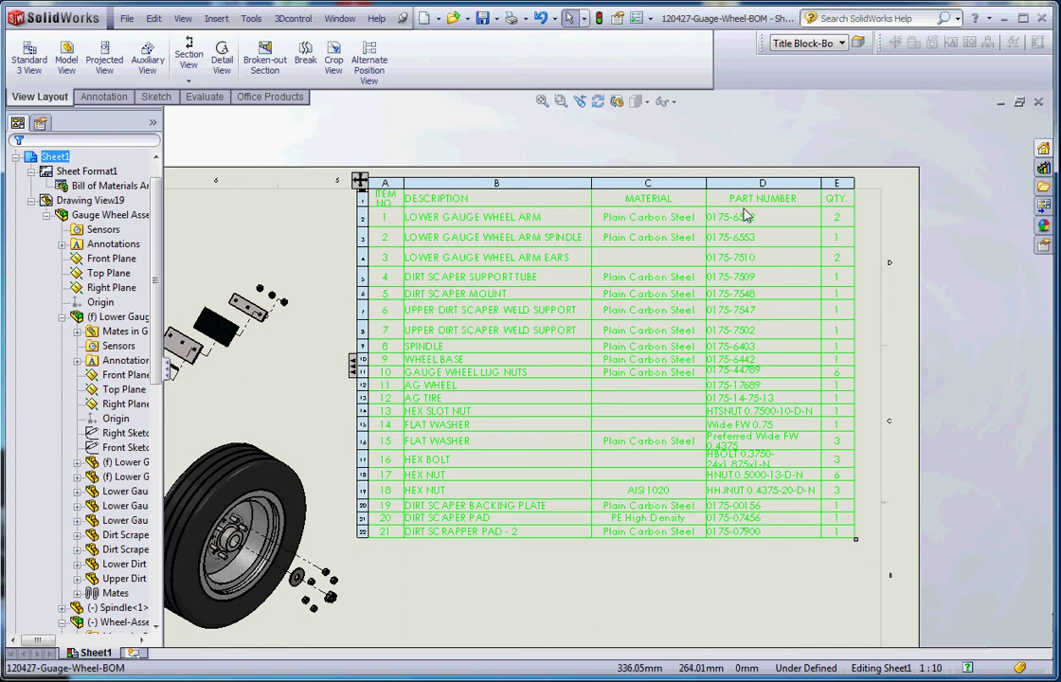
Move the bill of materials table so its upper-right corner meets the upper-right corner of the sheet's inner border
{"action": "left_click", "coordinate": [859, 217]}
{"action": "left_click", "coordinate": [372, 194]}
{"action": "mouse_move", "coordinate": [371, 189]}
{"action": "left_mouse_down"}
{"action": "mouse_move", "coordinate": [402, 186]}
{"action": "mouse_move", "coordinate": [375, 201]}
{"action": "left_mouse_up"}
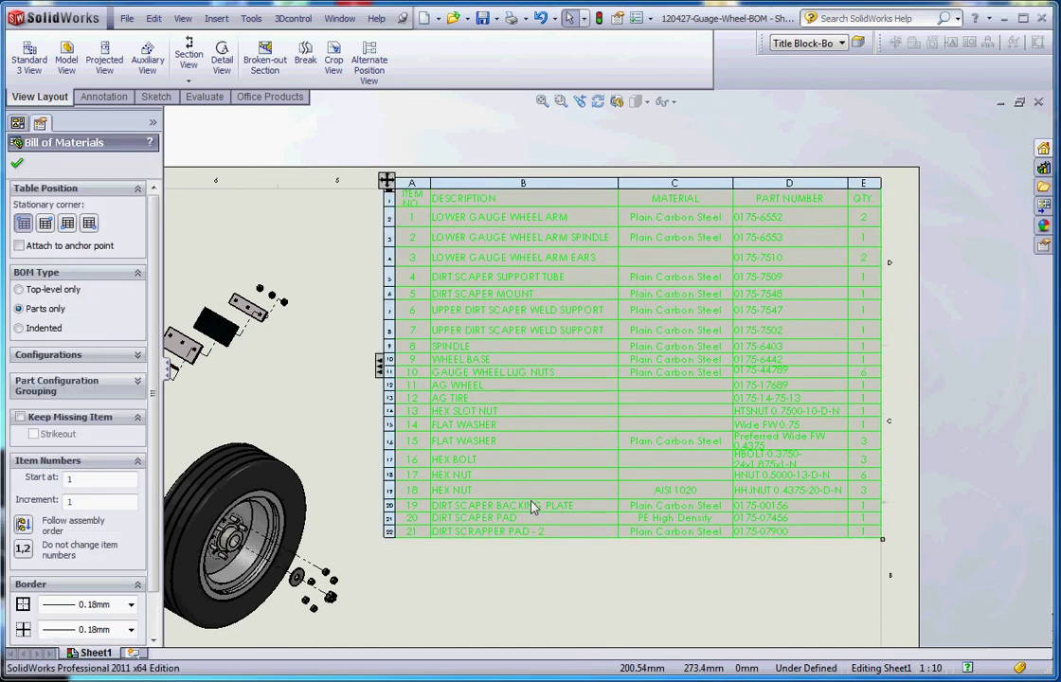
{"action": "left_click", "coordinate": [607, 566]}
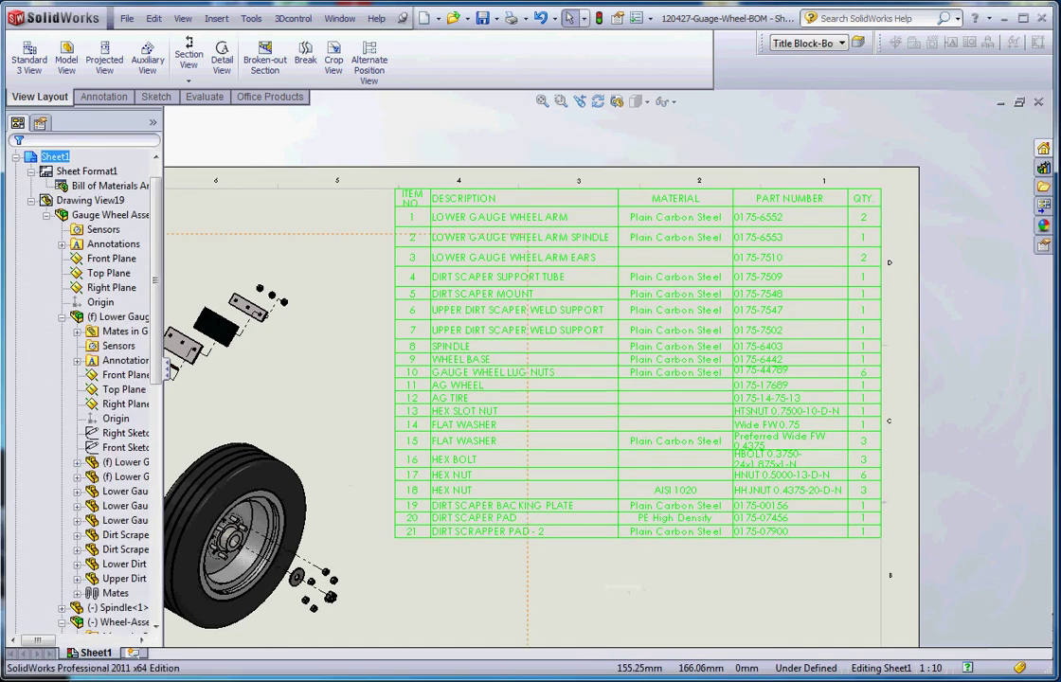